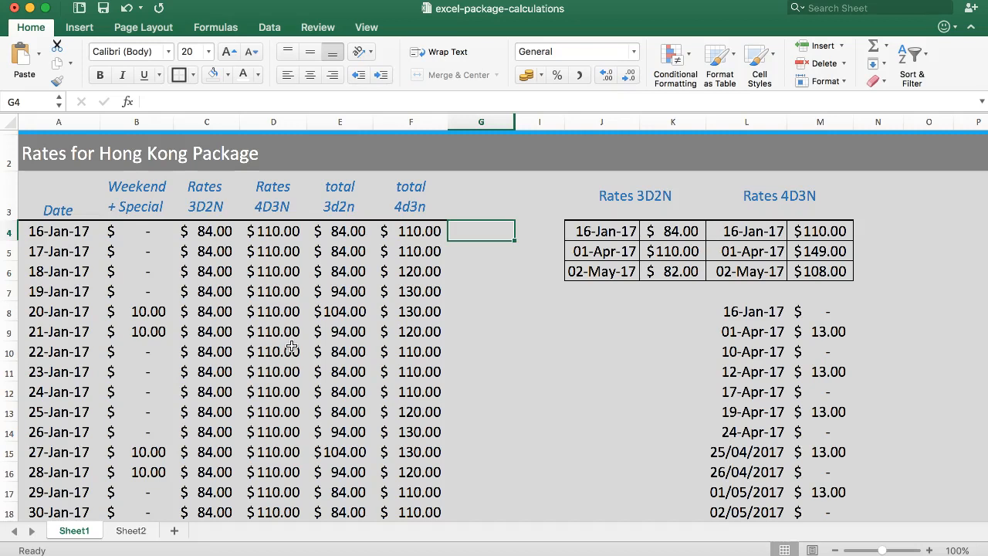
Switch to the PDF rate sheet and examine the Hong Kong package headings, the Extra Night column and the twin and single rate columns
click(479, 196)
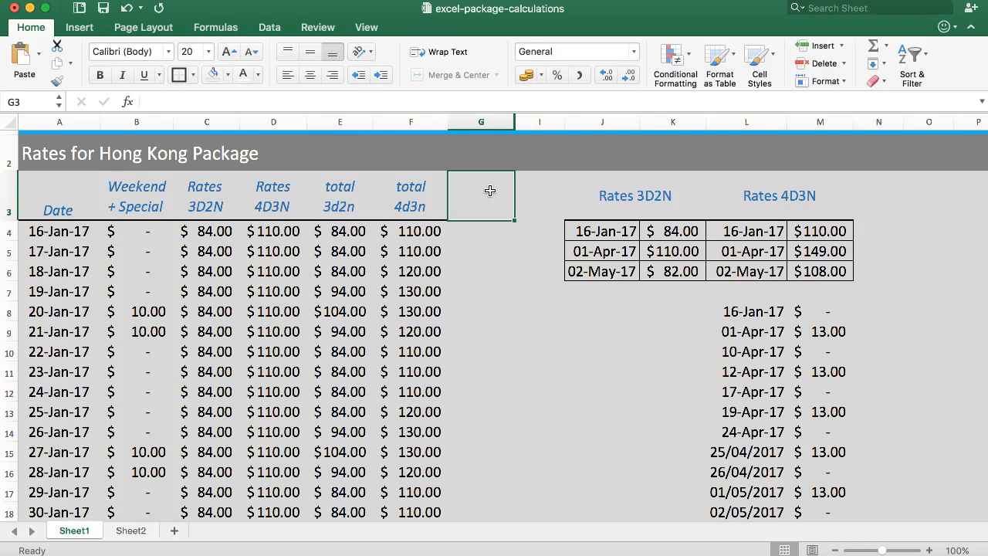
click(419, 230)
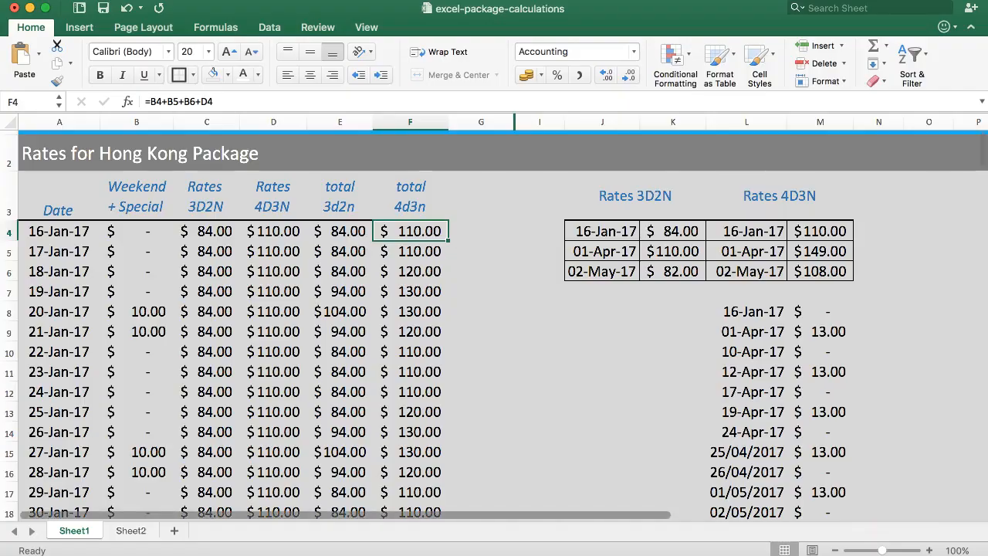
key(super+Tab)
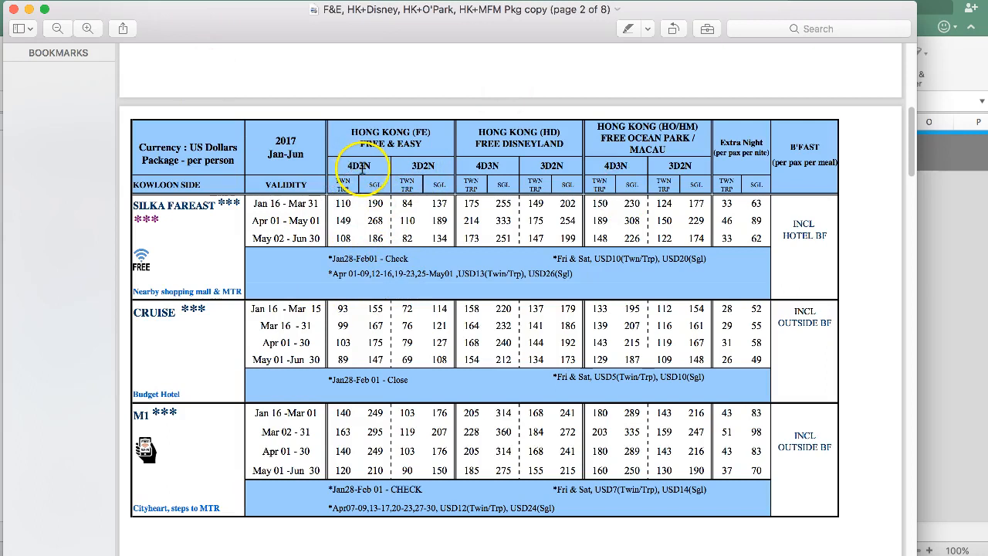
drag(429, 147, 324, 143)
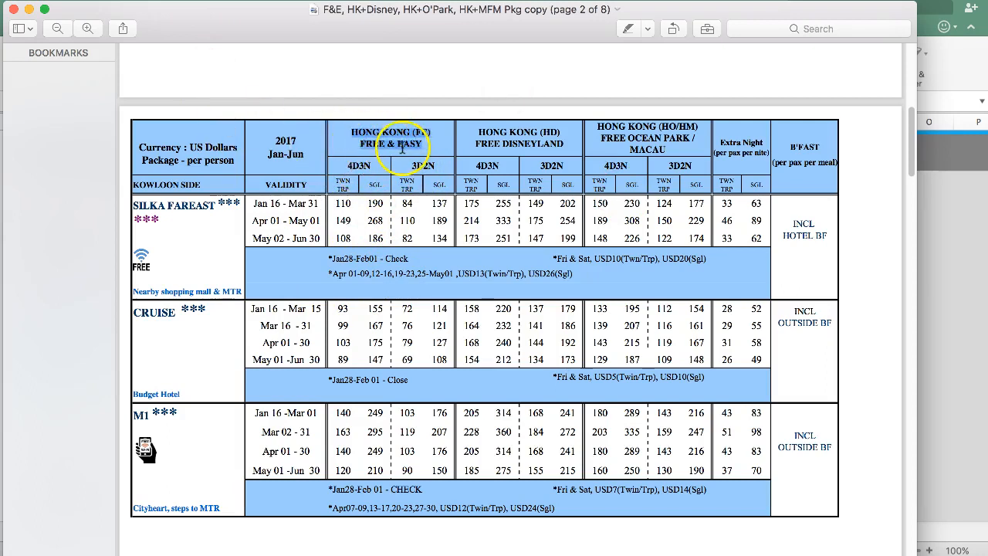
drag(474, 133, 673, 149)
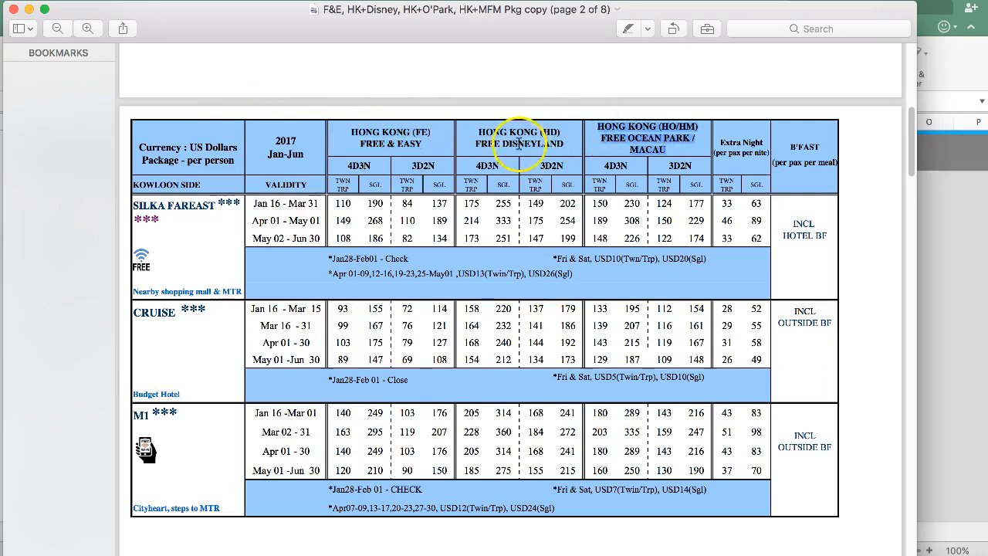
drag(340, 128, 421, 215)
click(419, 214)
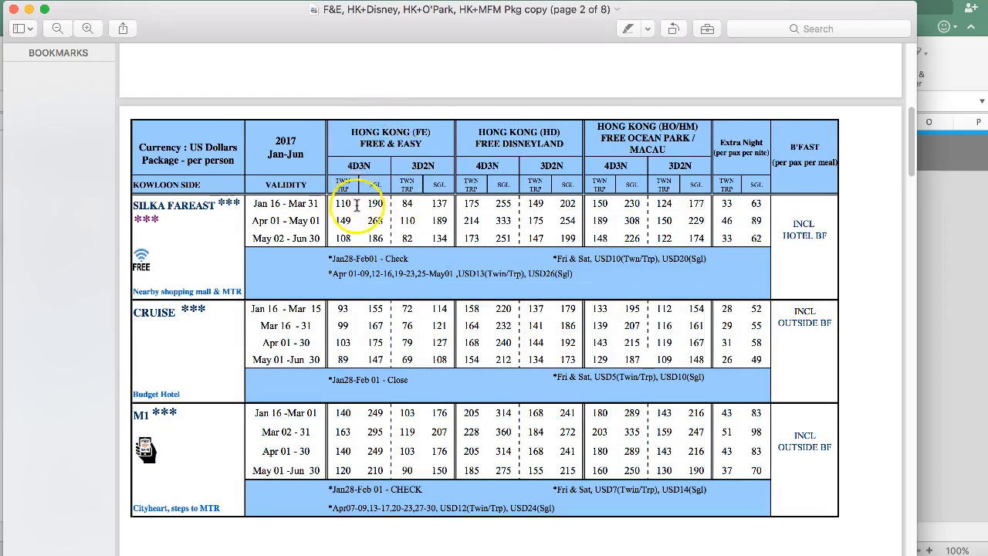
drag(721, 143, 764, 153)
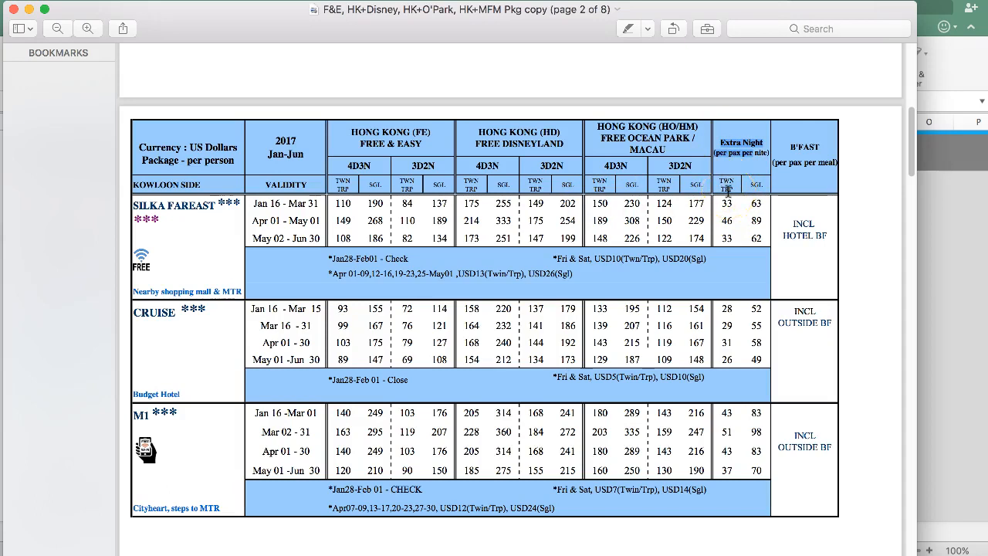
click(723, 154)
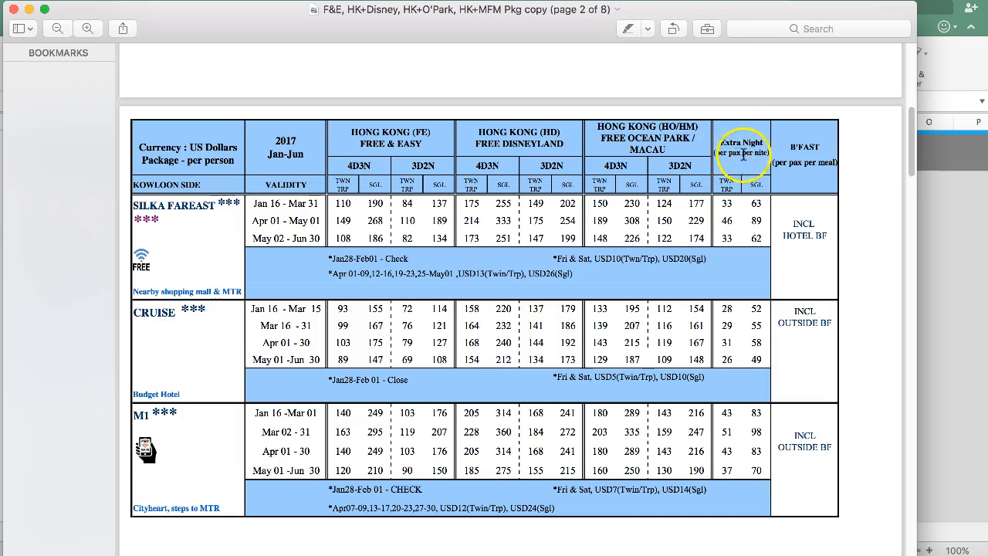
click(727, 207)
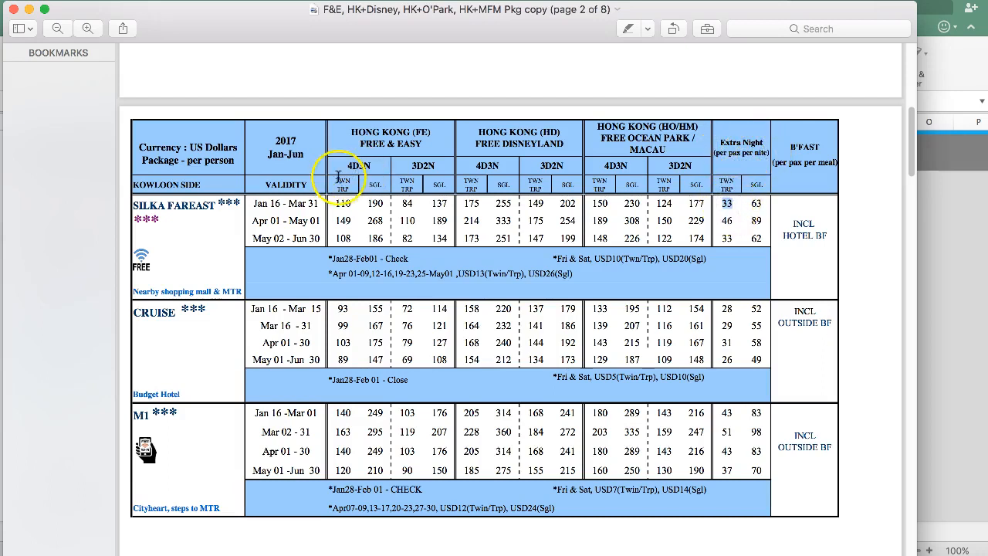
shift+click(343, 189)
click(428, 185)
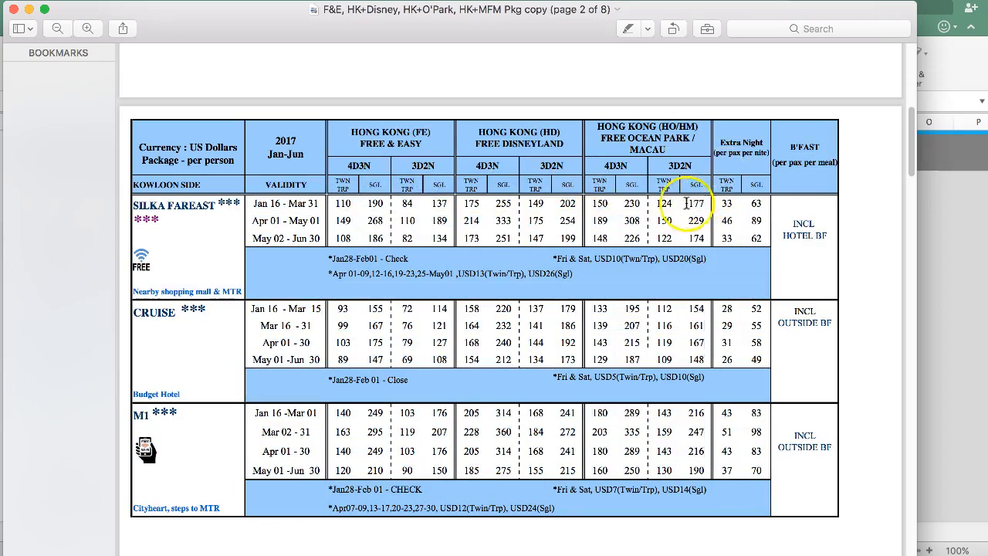
Compare Silka Fareast's 4D3N and 3D2N package columns with its twin extra-night rate for the Jan 16 - Mar 31 validity period
click(292, 207)
drag(293, 207, 302, 206)
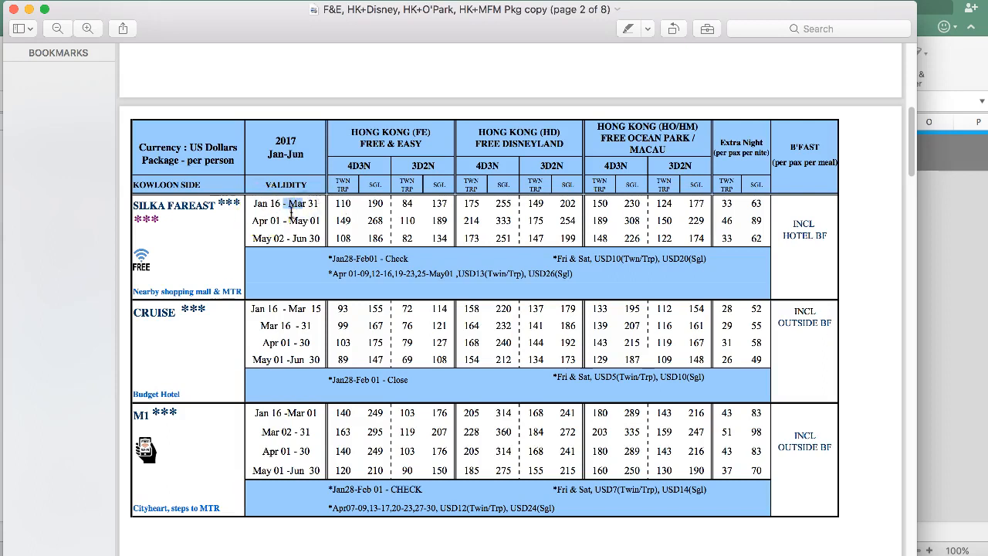
click(724, 205)
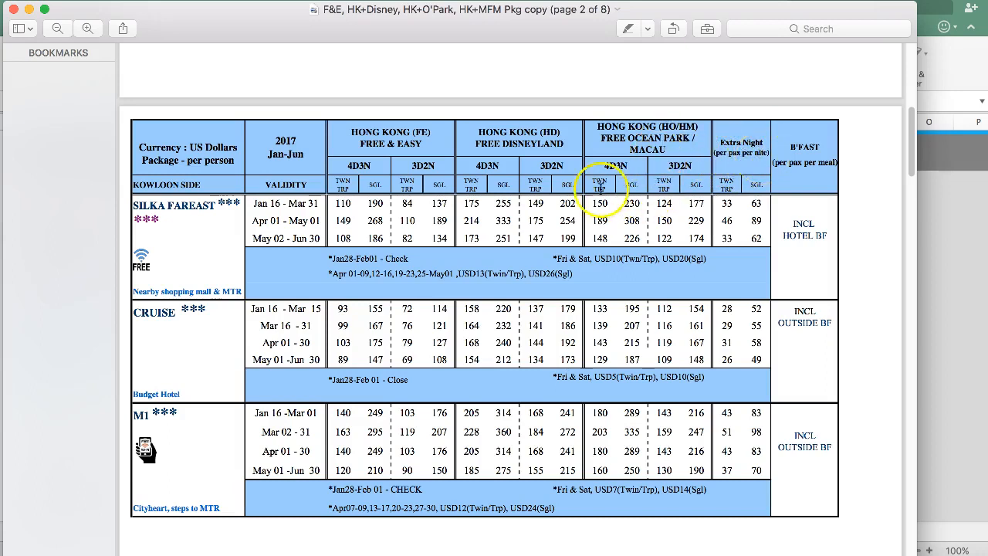
drag(349, 165, 425, 169)
click(446, 168)
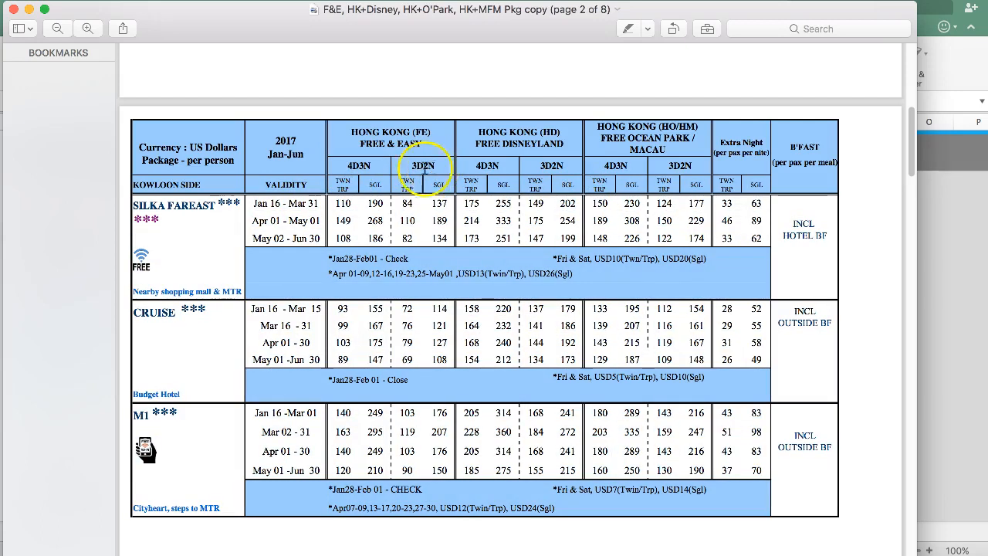
drag(344, 169, 366, 171)
click(367, 170)
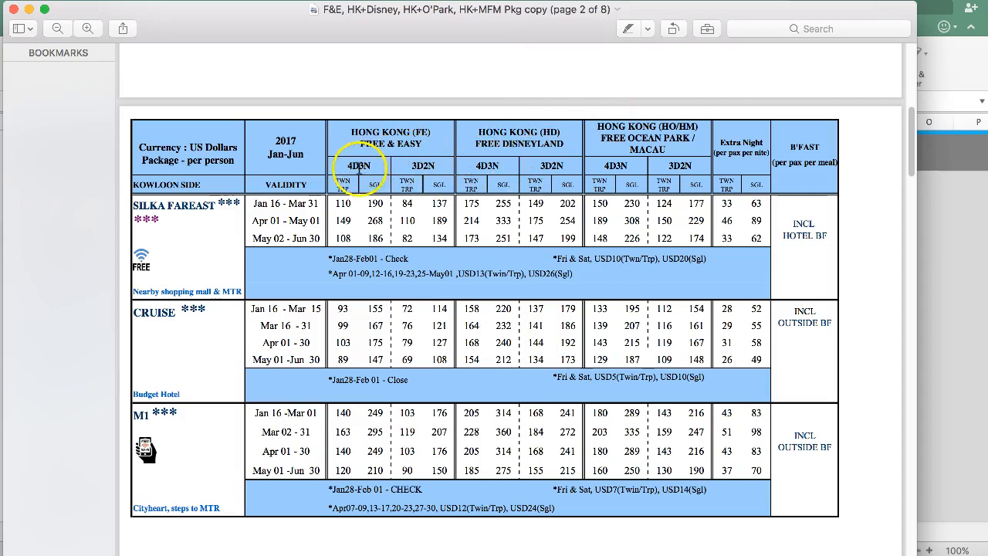
click(372, 168)
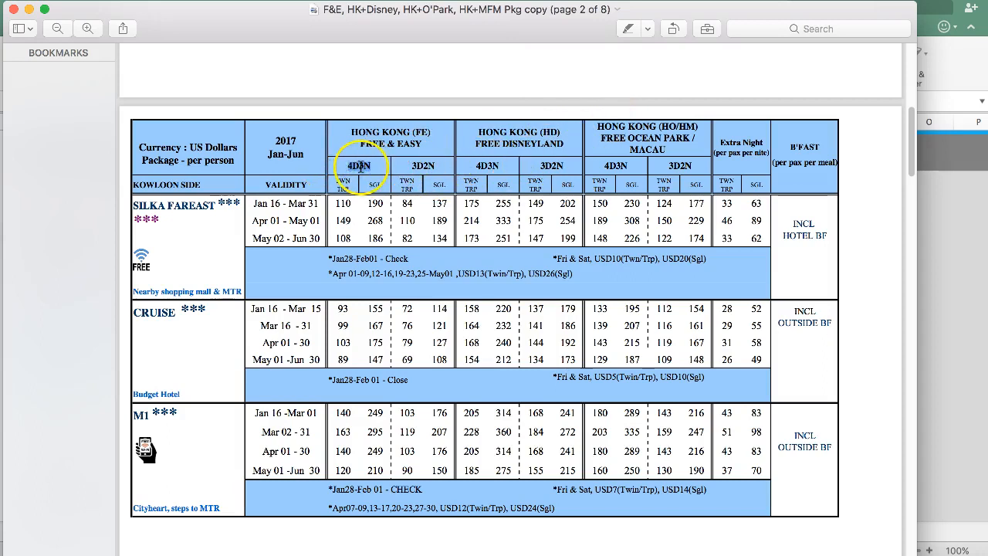
click(340, 204)
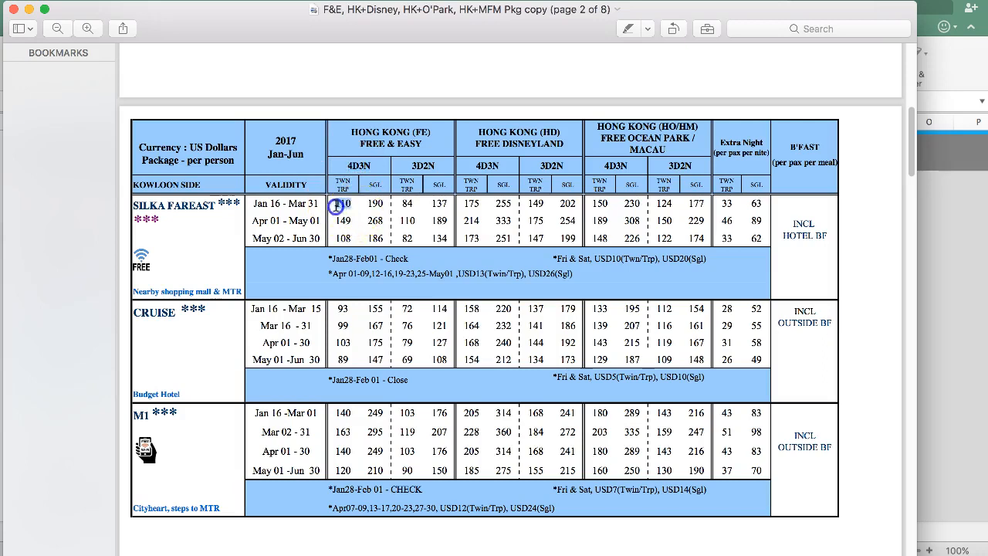
click(729, 205)
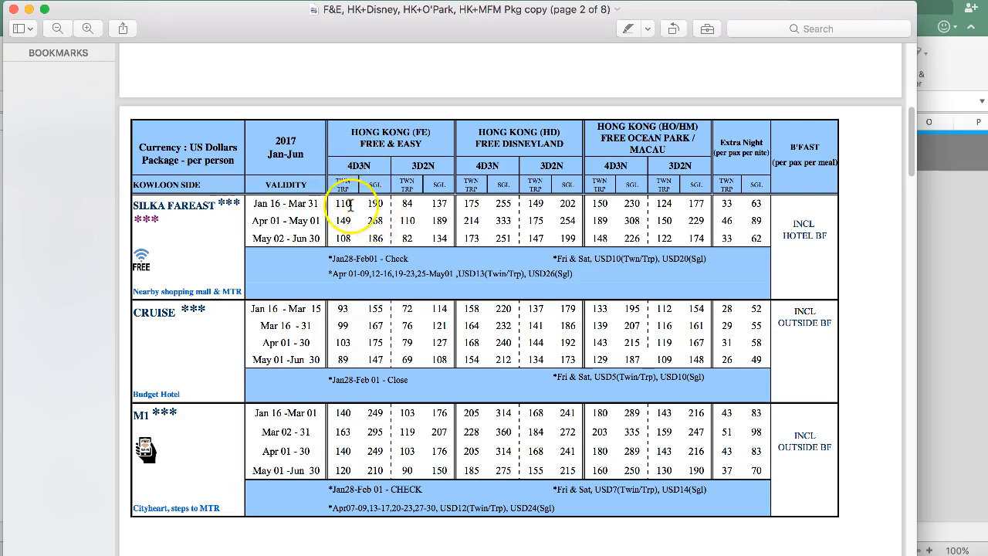
click(730, 206)
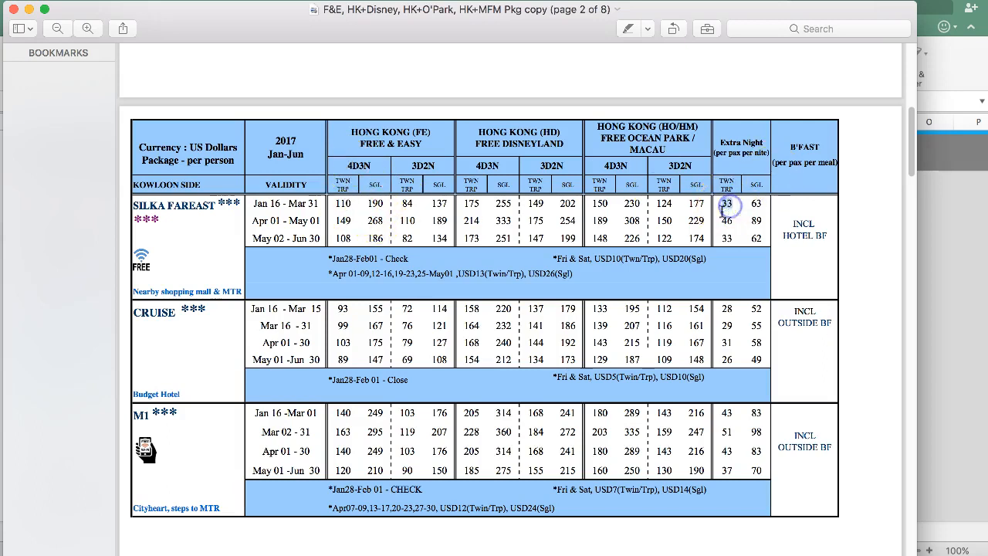
double_click(730, 206)
Switch back to the Excel workbook and enter the heading "Rates Xnight" in N3, beside the Rates 4D3N heading
click(931, 232)
click(508, 198)
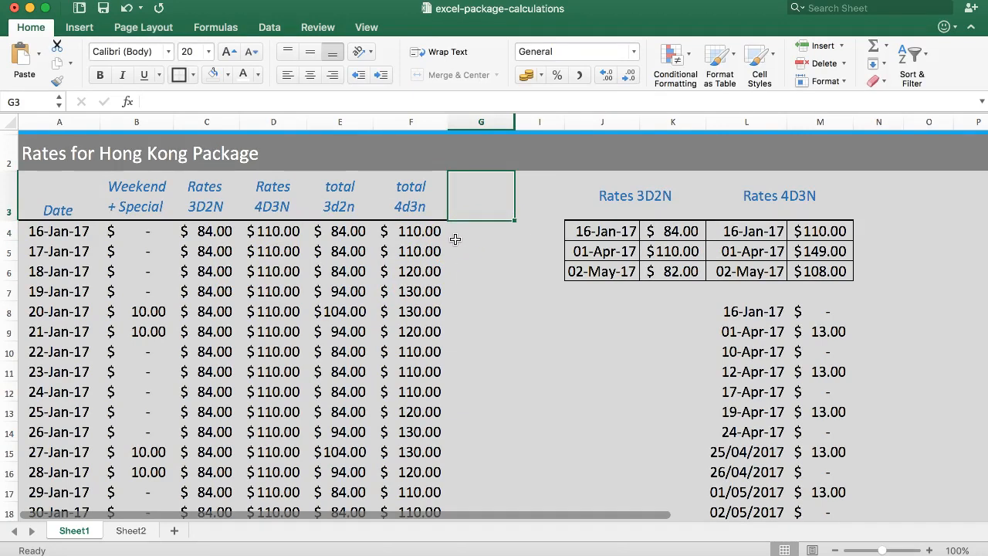
click(865, 198)
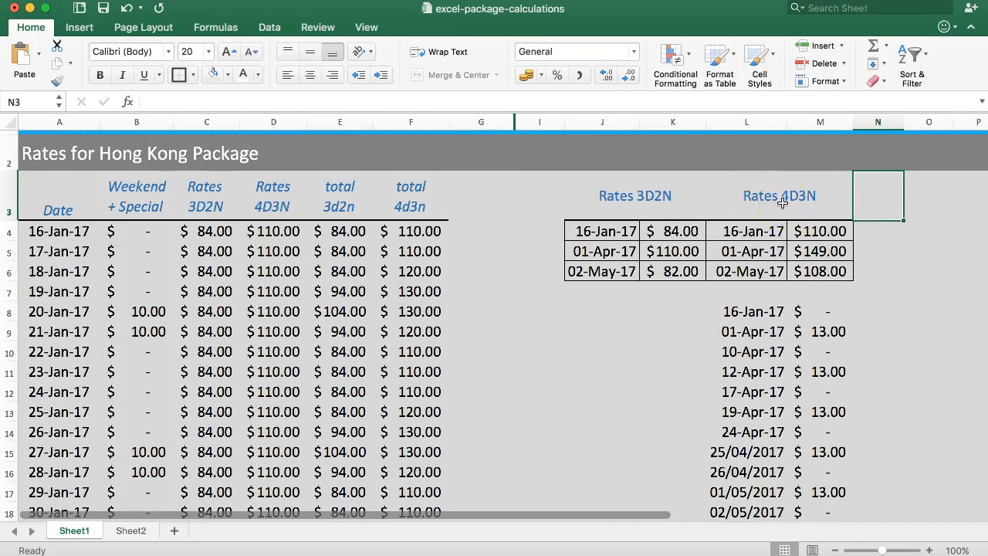
text(Rate)
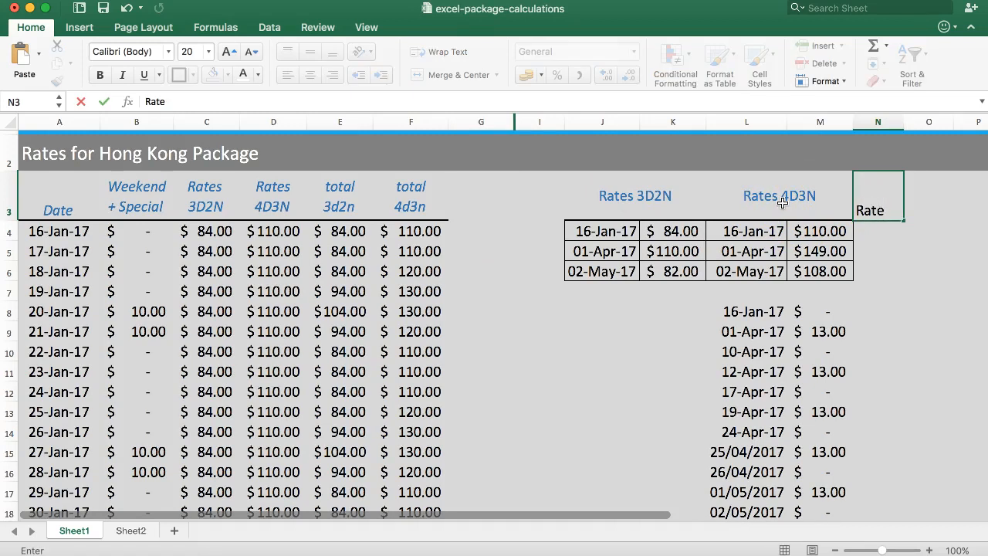
text(s XNi)
key(Return)
Copy the formatting of the Rates 4D3N heading onto the Rates Xnight heading across N3:O3
click(865, 203)
click(780, 197)
click(58, 80)
click(874, 212)
click(882, 233)
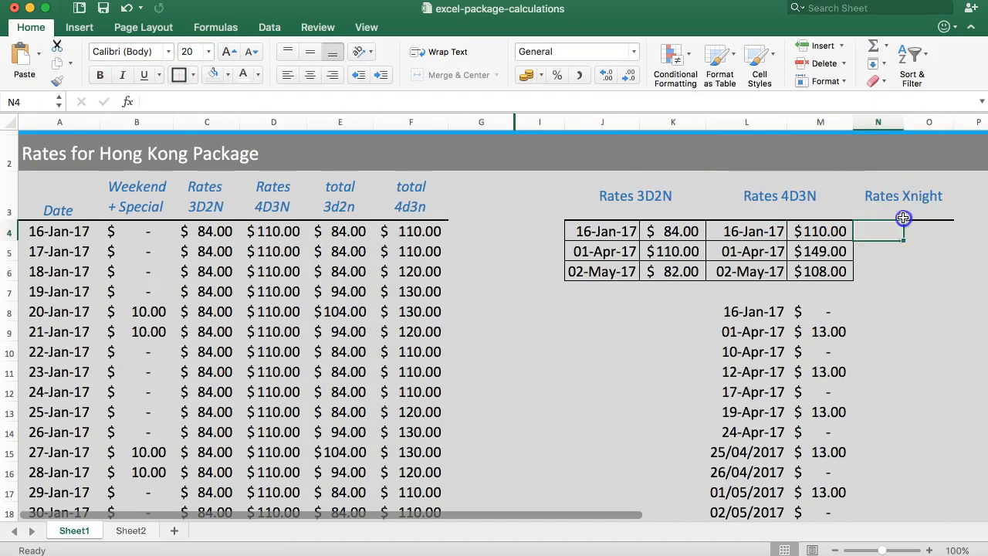
click(812, 194)
click(916, 206)
Copy the 4D3N dates and rates in L4:M6 into the Rates Xnight table starting at N4
drag(776, 230, 846, 293)
click(731, 267)
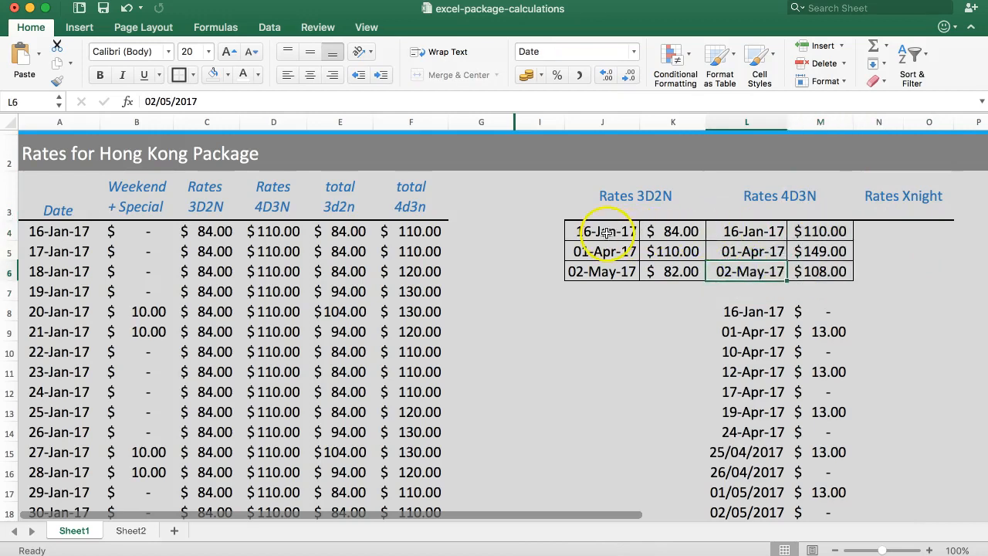
drag(724, 234, 761, 272)
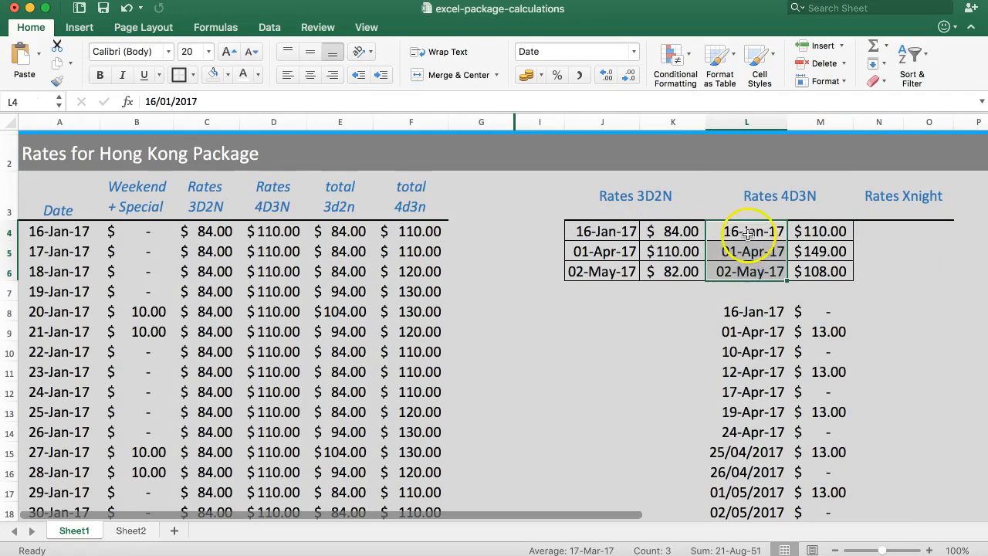
drag(744, 229, 811, 271)
key(super+c)
click(877, 231)
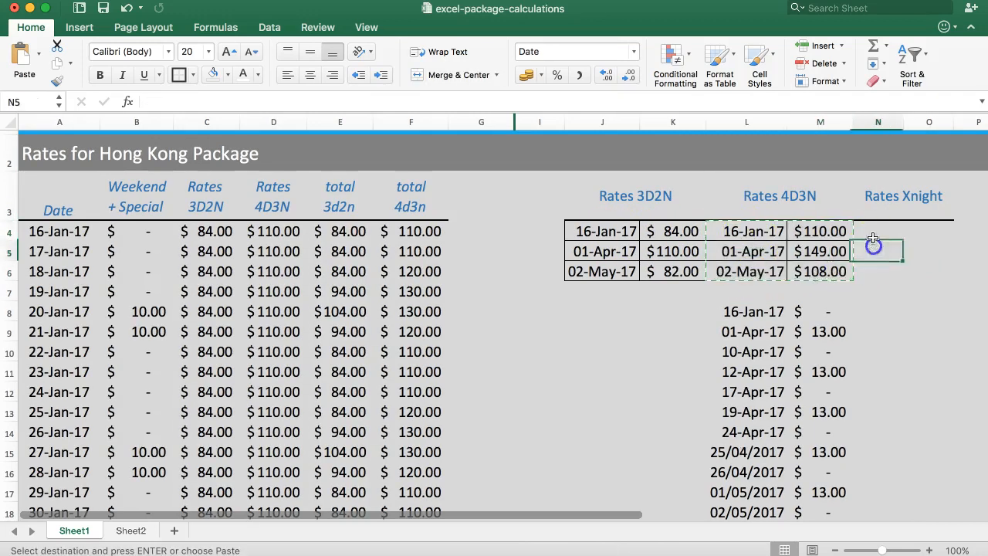
key(super+v)
click(883, 270)
click(885, 231)
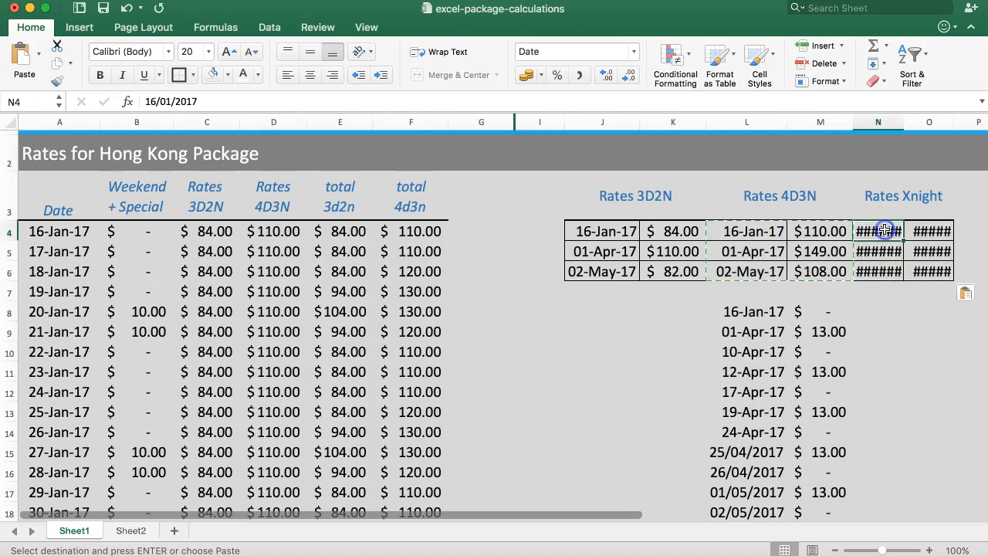
Apply the date formatting of L4 to the Rates Xnight date cells N4:N6 with Format Painter
click(745, 231)
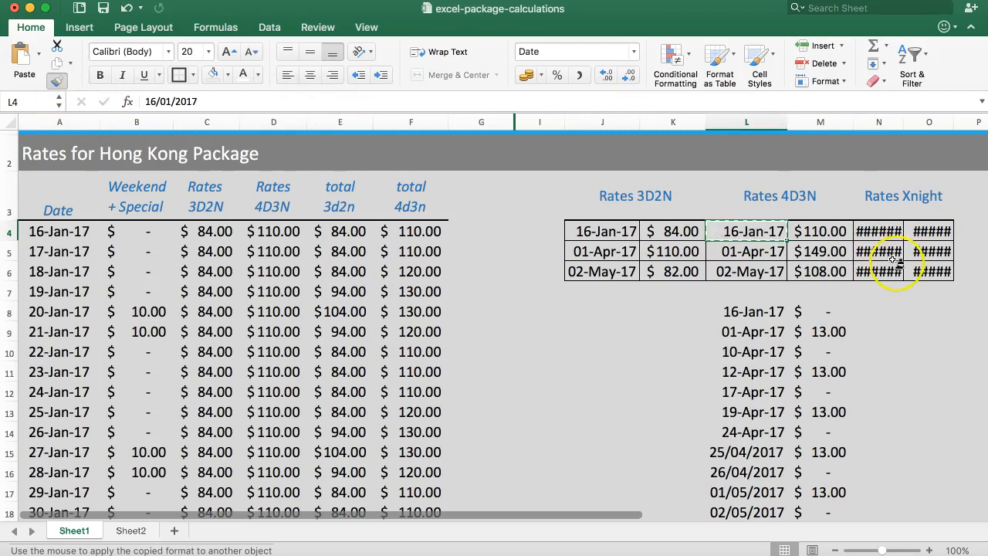
drag(880, 231, 882, 271)
click(919, 253)
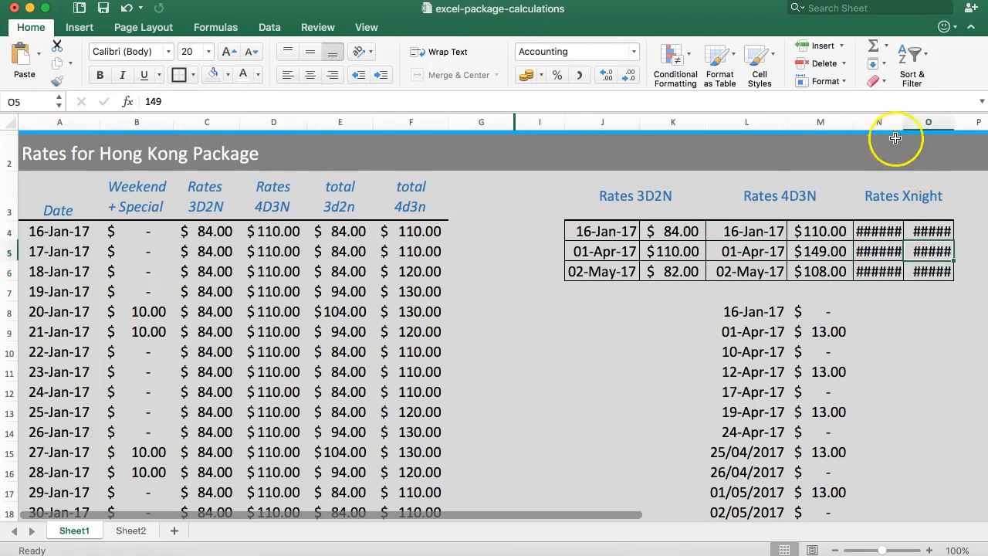
Autofit column N to its dates and narrow the empty column I before the rate tables
double_click(903, 122)
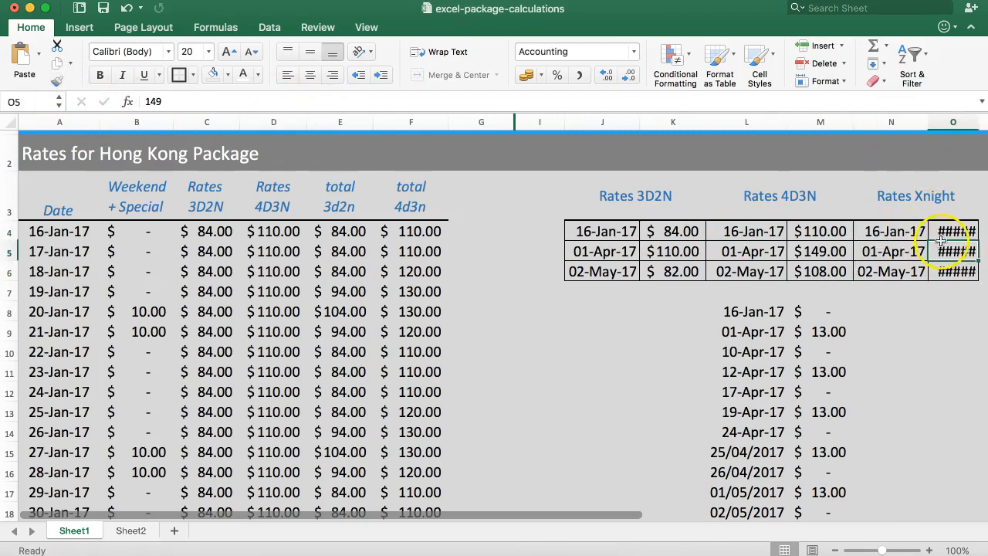
click(540, 122)
drag(563, 122, 526, 120)
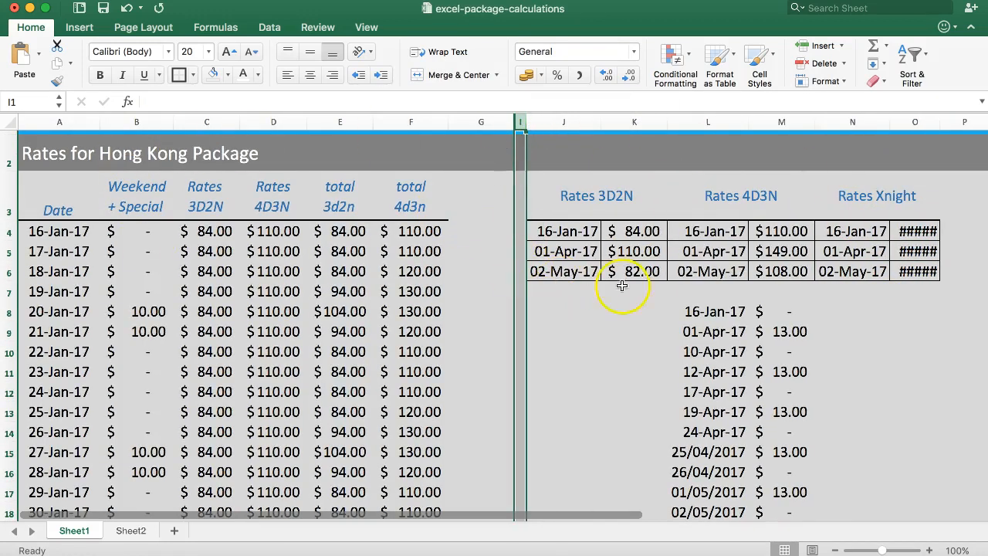
Set the extra-night rates for 16-Jan-17 in O4 and 02-May-17 in O6 to 33
click(927, 231)
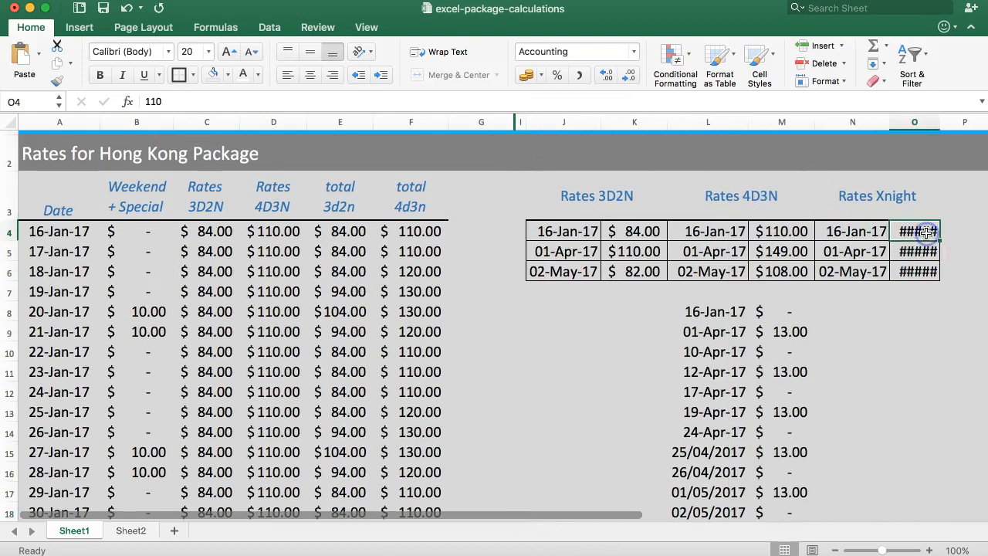
text(33)
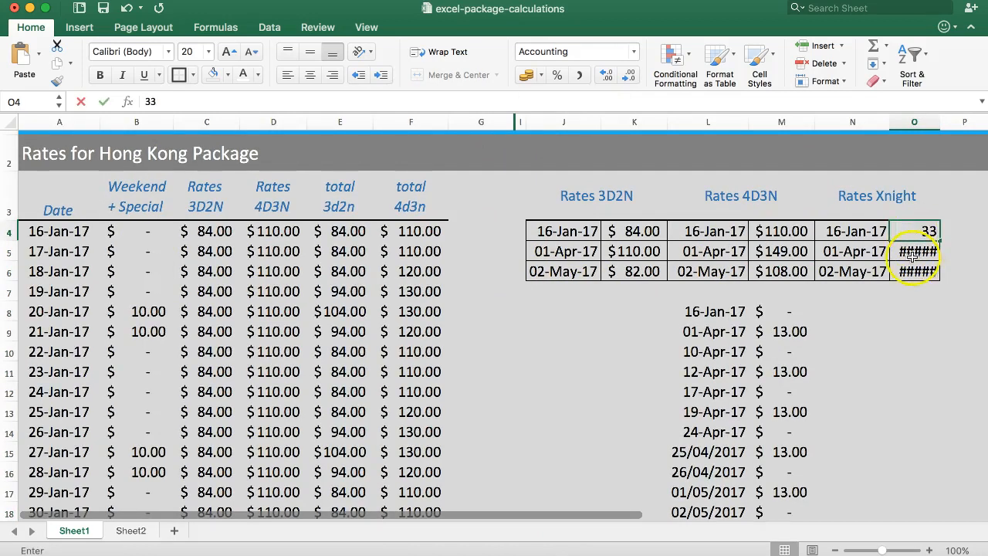
click(910, 268)
text(33)
Check the April extra-night twin rate in the PDF rate sheet and set the 01-Apr-17 rate in O5 to 46
click(910, 252)
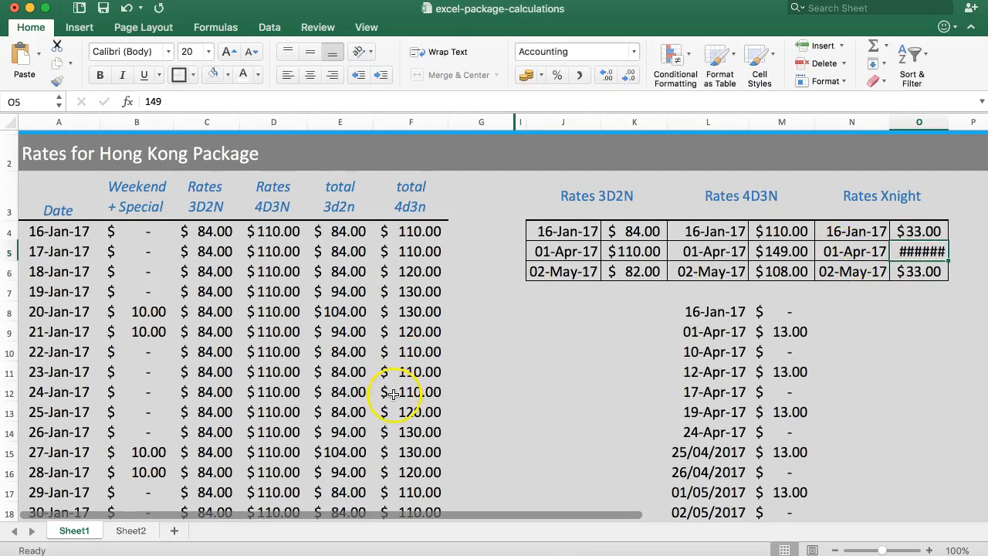
key(super+Tab)
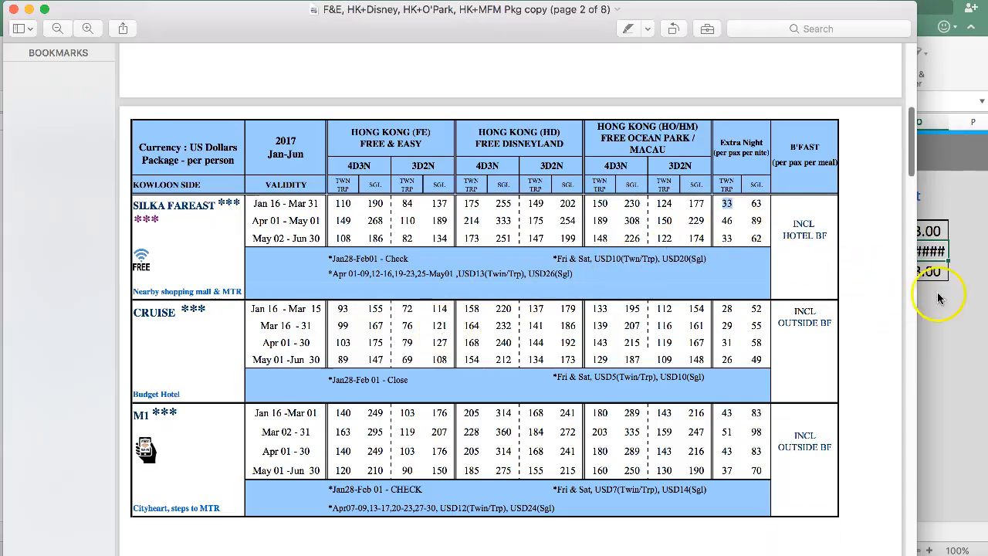
key(super+Tab)
text(46)
key(Return)
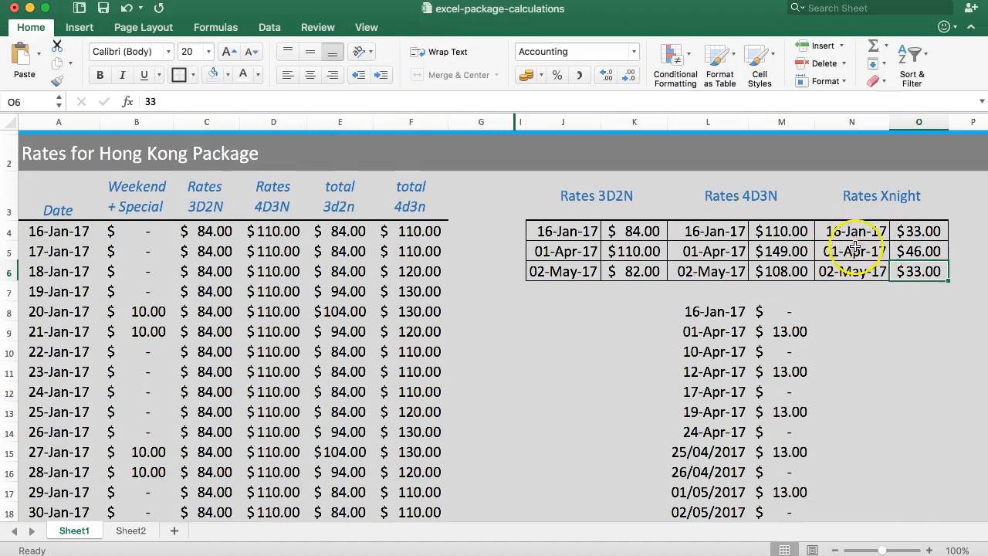
Enter the heading "Extra night rates" in G3, beside the total 4d3n column
click(912, 233)
click(462, 233)
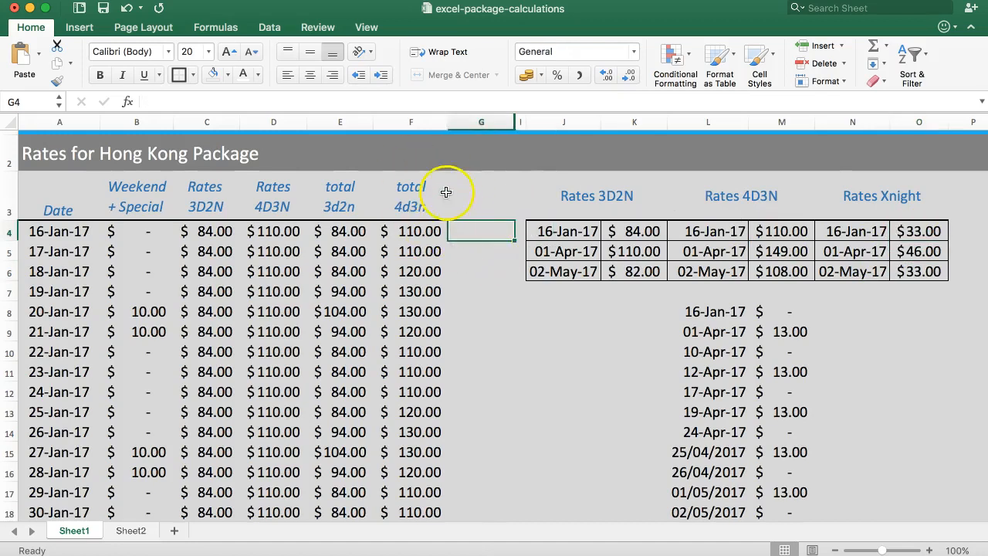
click(460, 199)
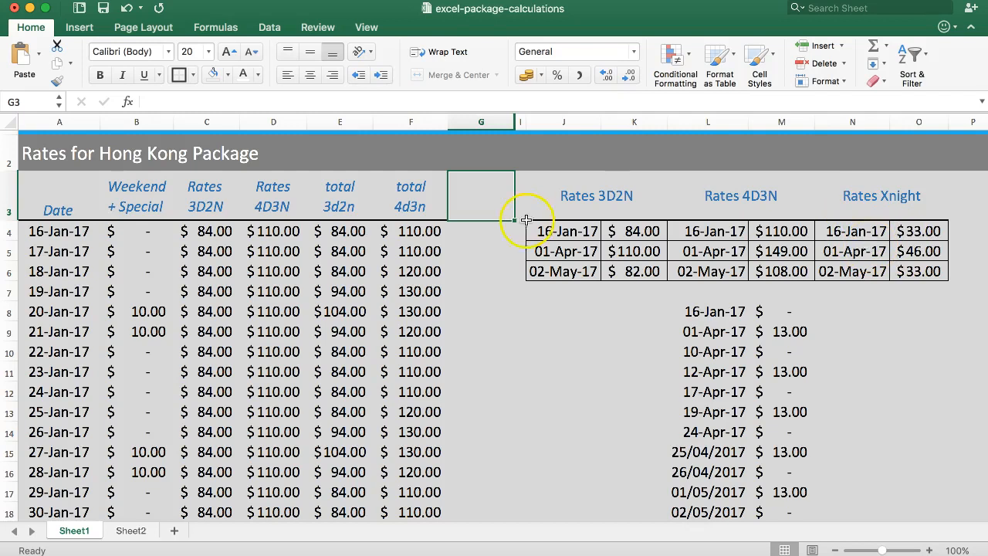
click(465, 231)
click(465, 203)
text(Ex)
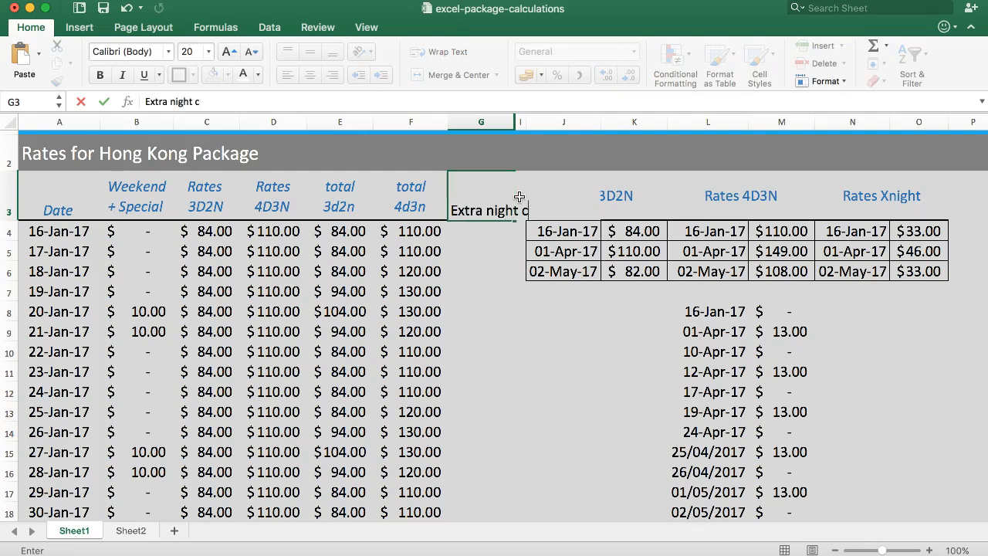
text(tra night rates)
key(Return)
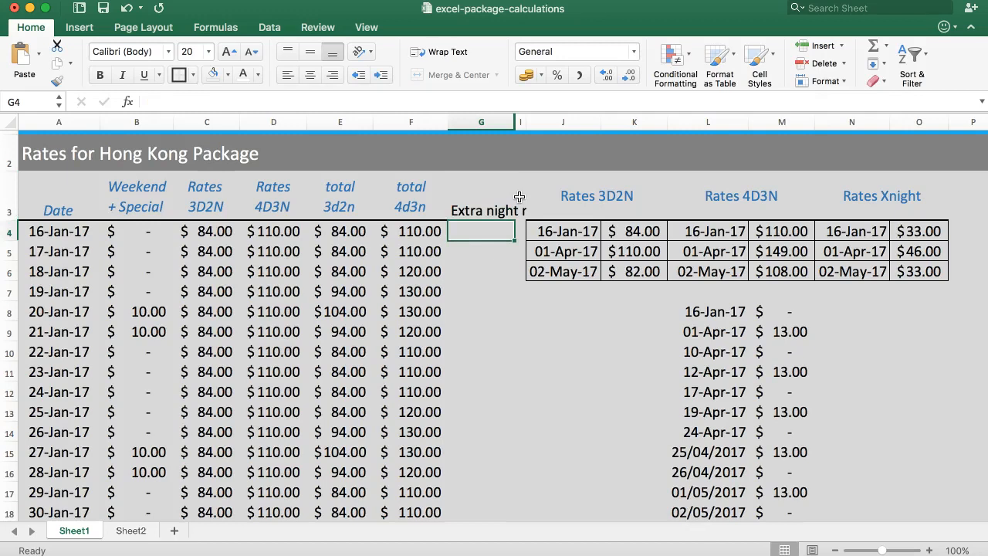
Apply the heading format of F3 to G3 with Format Painter and widen column G so the heading wraps on two lines
click(499, 199)
click(404, 192)
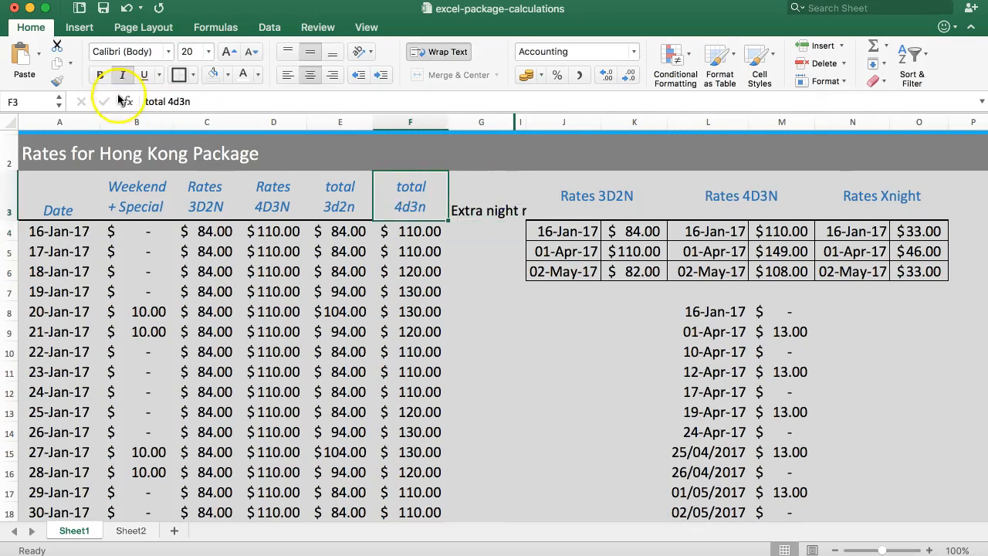
click(57, 81)
click(463, 196)
click(464, 252)
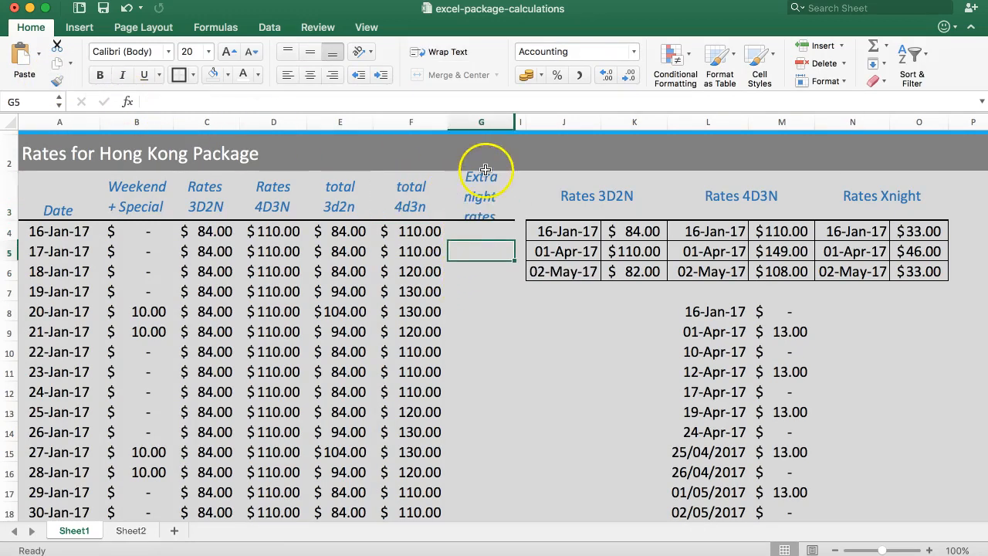
drag(512, 124, 513, 118)
Enter =VLOOKUP(A4,N4:O6,2,1) in G4 to look up the extra-night rate for the date in A4
click(483, 232)
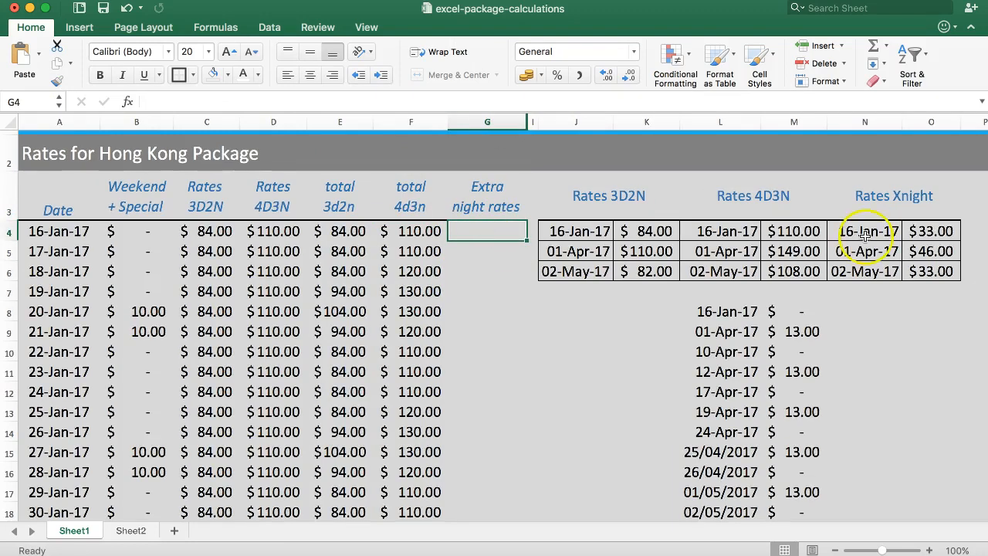
text(=)
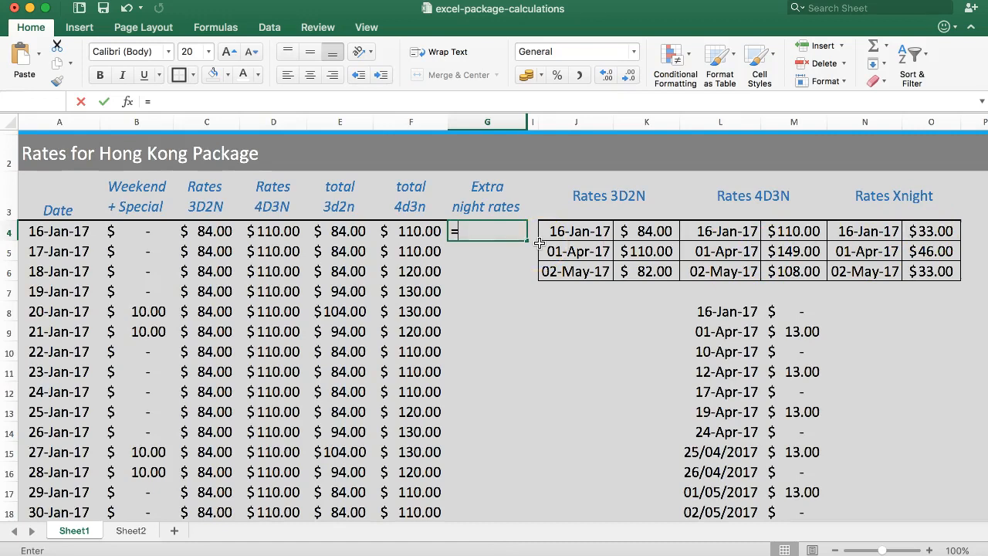
text(VLOOKUP()
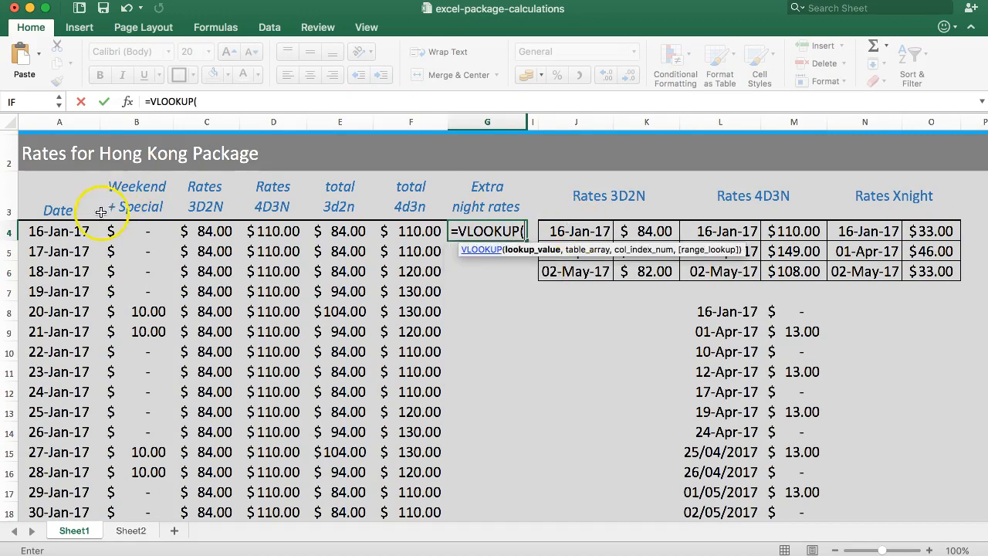
click(51, 233)
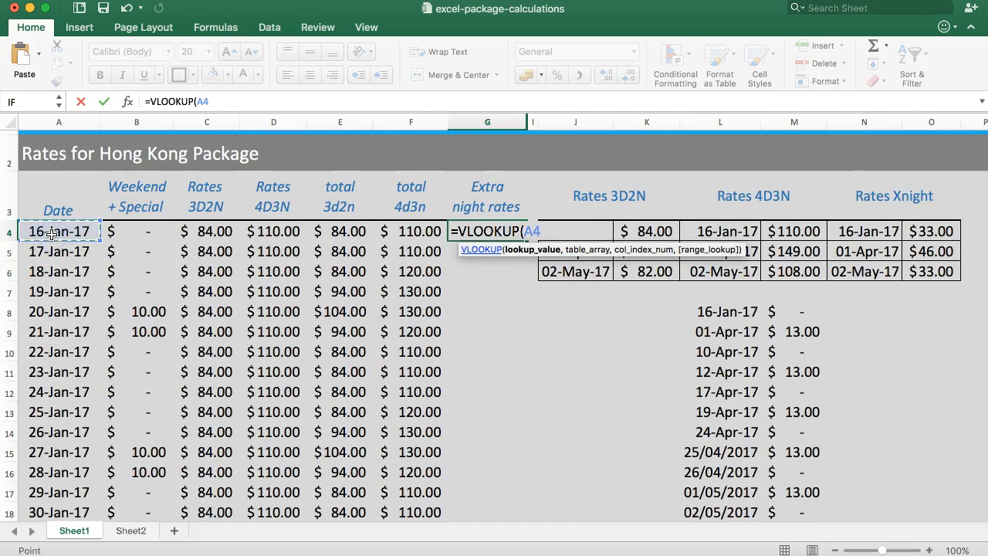
text(,)
drag(849, 232, 931, 273)
text(,2)
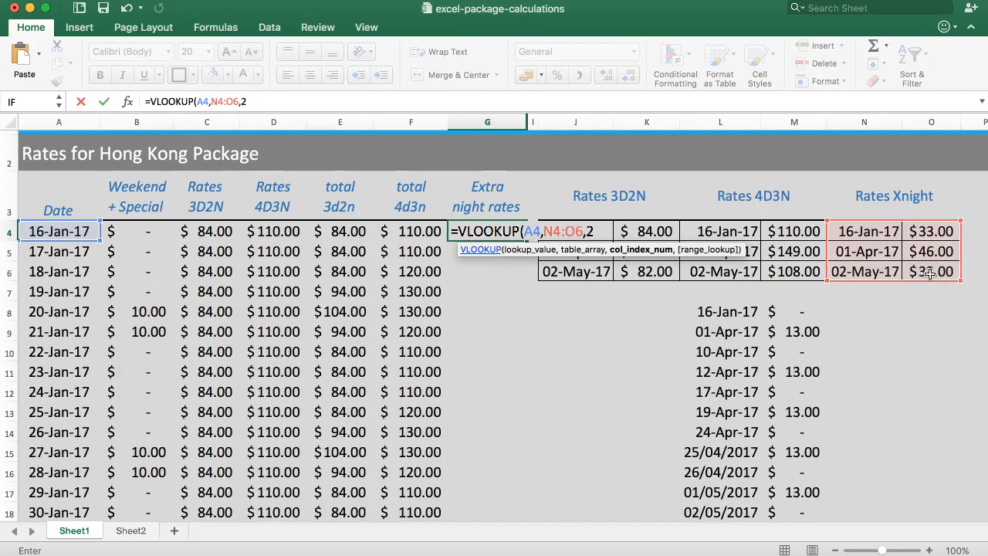
text(,1))
key(Return)
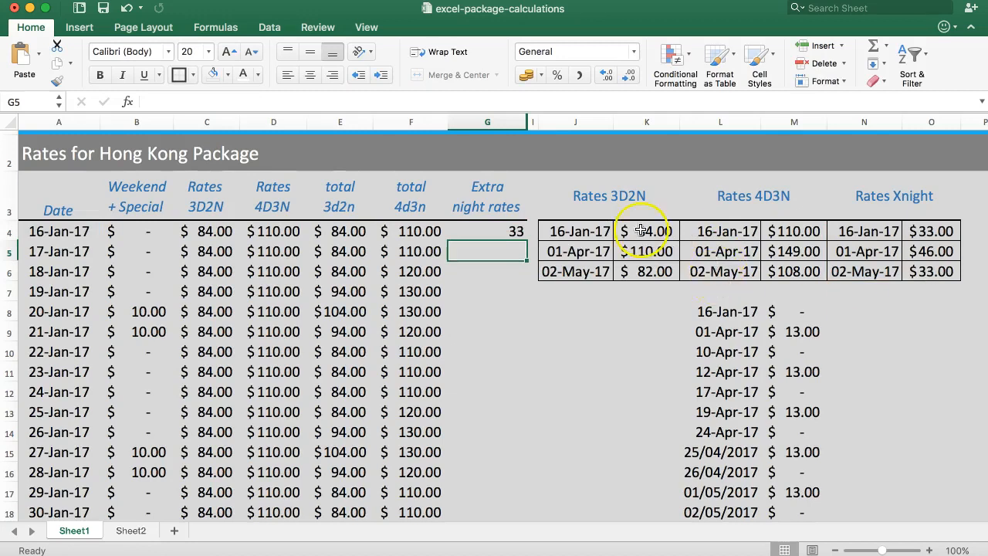
Make the lookup range in G4's VLOOKUP formula absolute as $N$4:$O$6
click(514, 232)
click(221, 101)
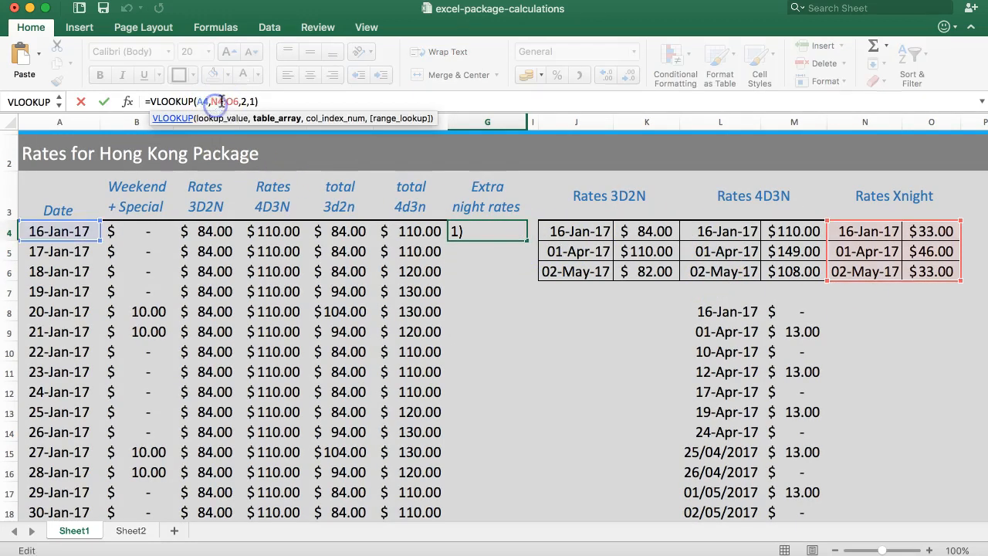
key(F4)
click(244, 101)
key(F4)
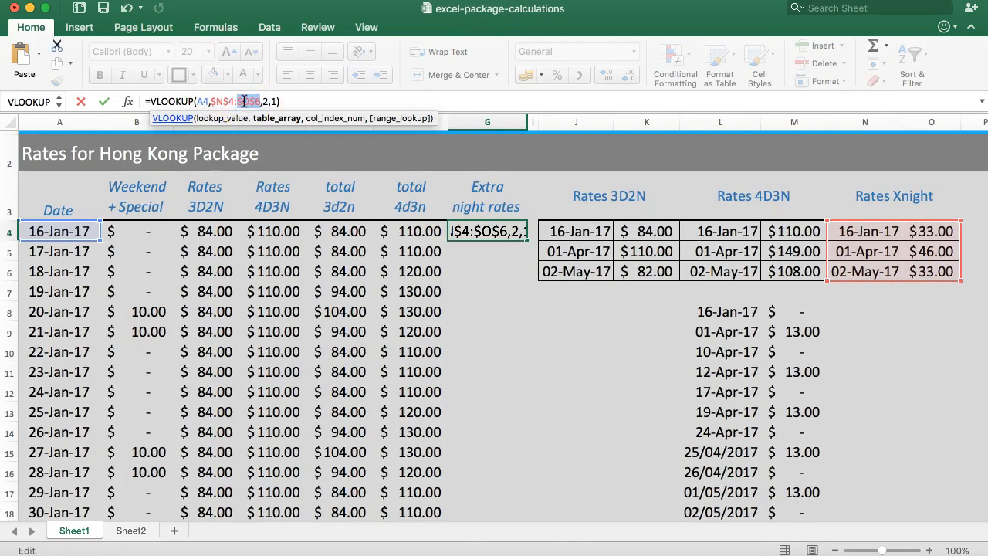
key(Return)
click(494, 231)
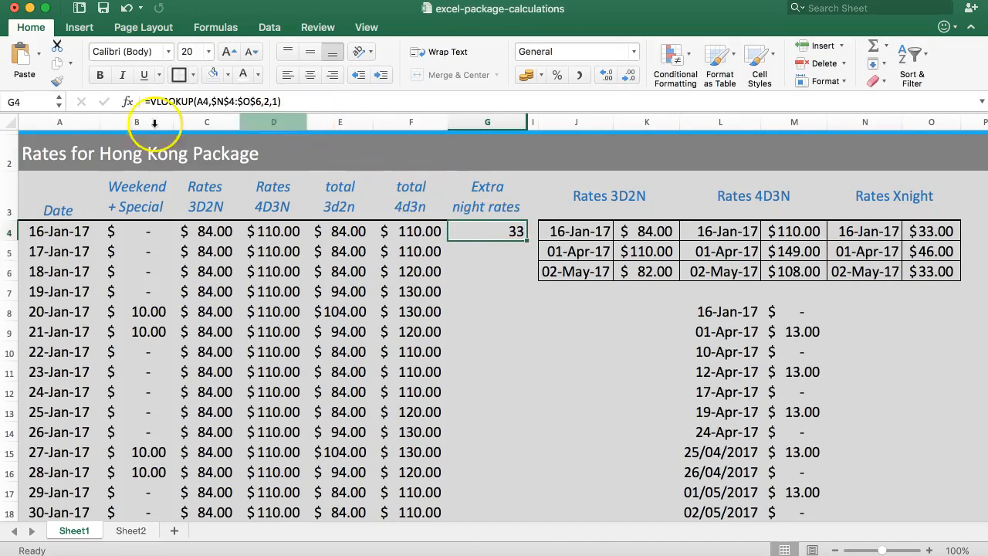
click(58, 81)
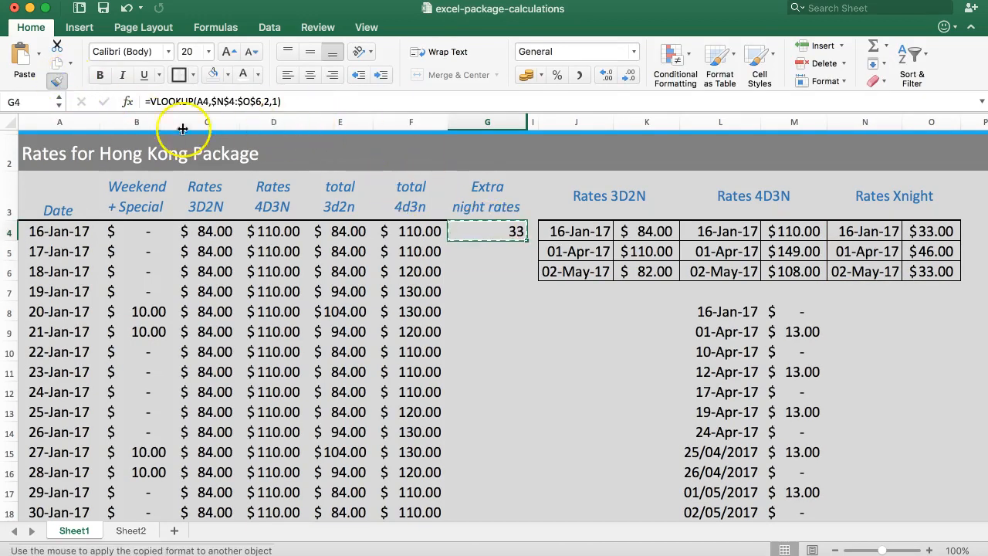
key(Escape)
Apply the Accounting format of F4 to G4 with Format Painter and fill G4's formula down the column for all dates
click(421, 231)
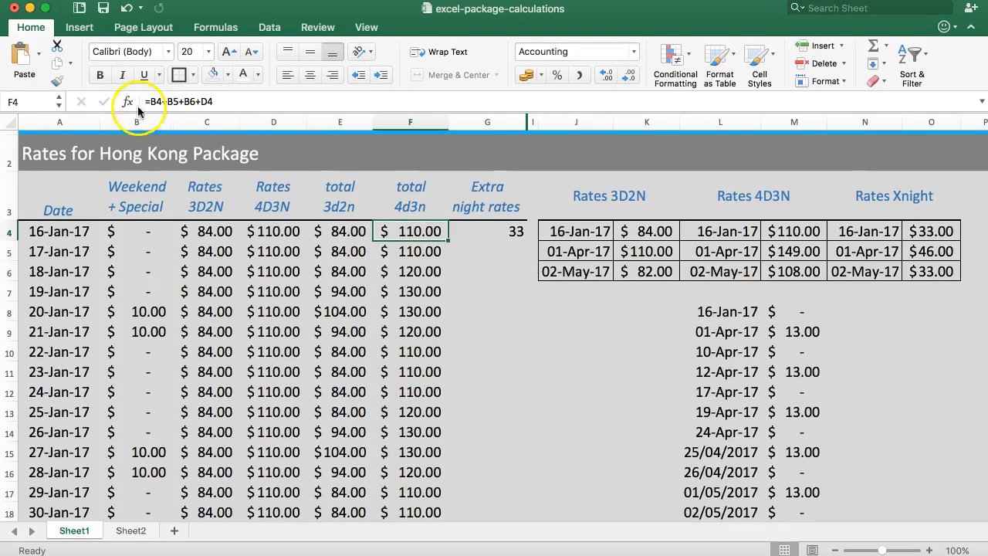
click(57, 80)
click(479, 232)
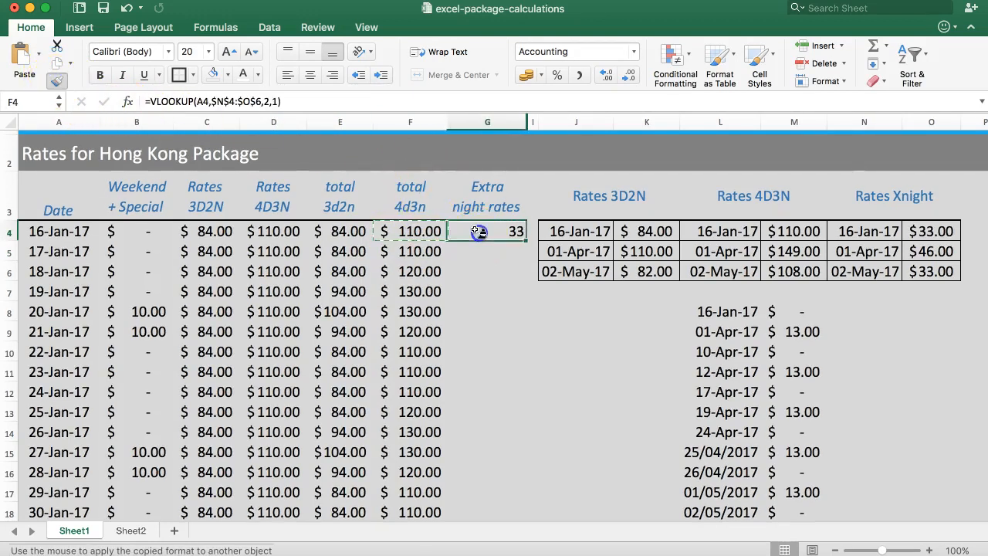
click(478, 232)
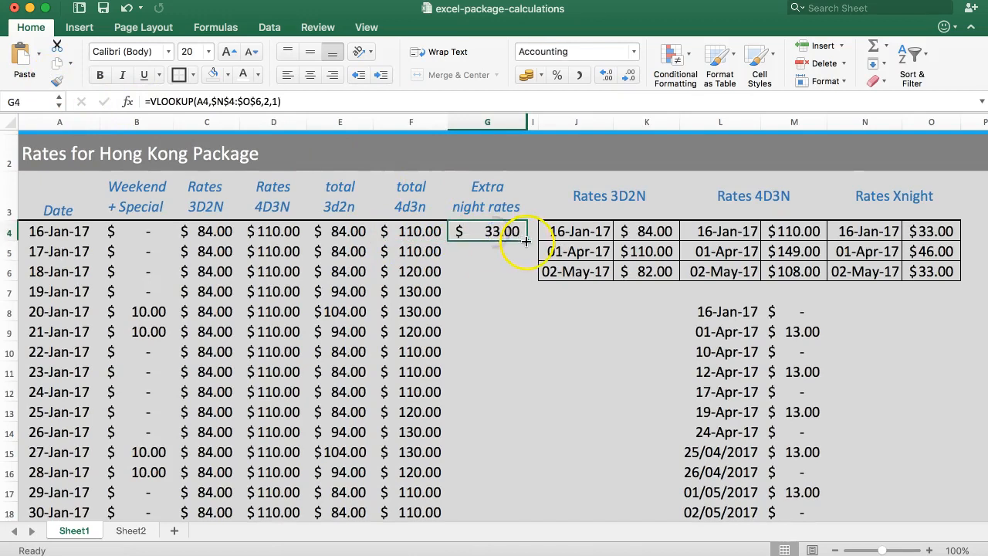
double_click(526, 242)
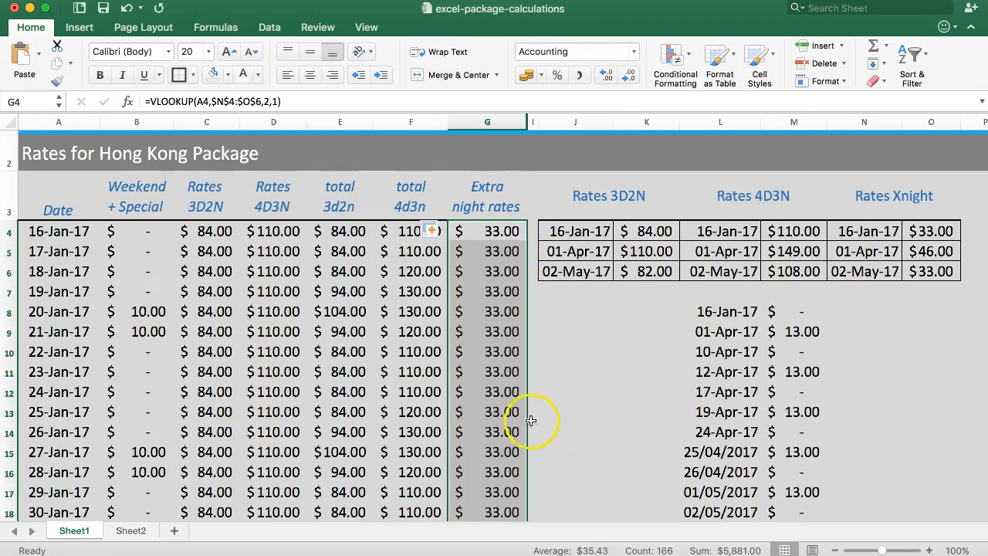
Check the filled extra-night rates in column G across the April and May rate periods
scroll(556, 371, down, 10)
scroll(547, 364, down, 20)
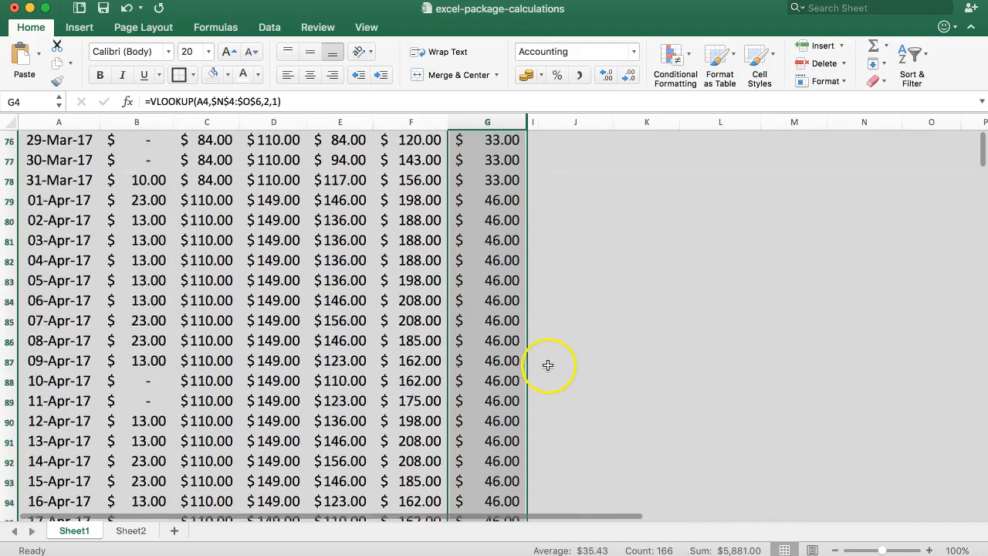
scroll(540, 368, up, 5)
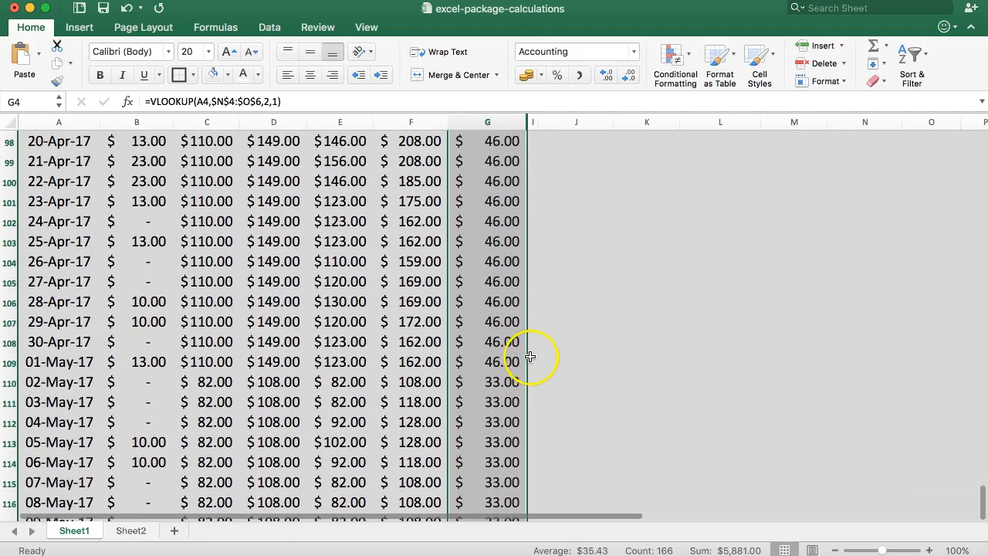
scroll(535, 362, up, 10)
scroll(529, 356, up, 15)
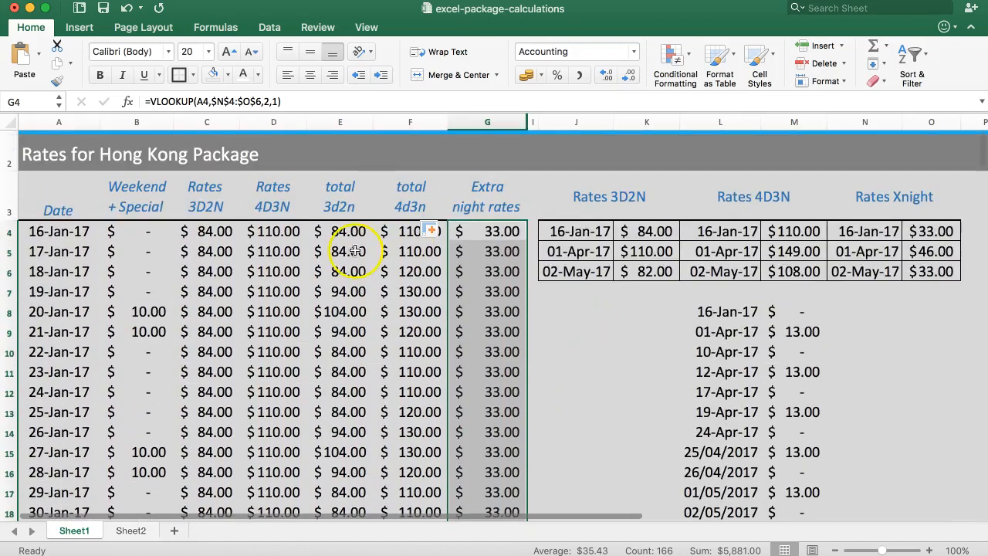
click(458, 232)
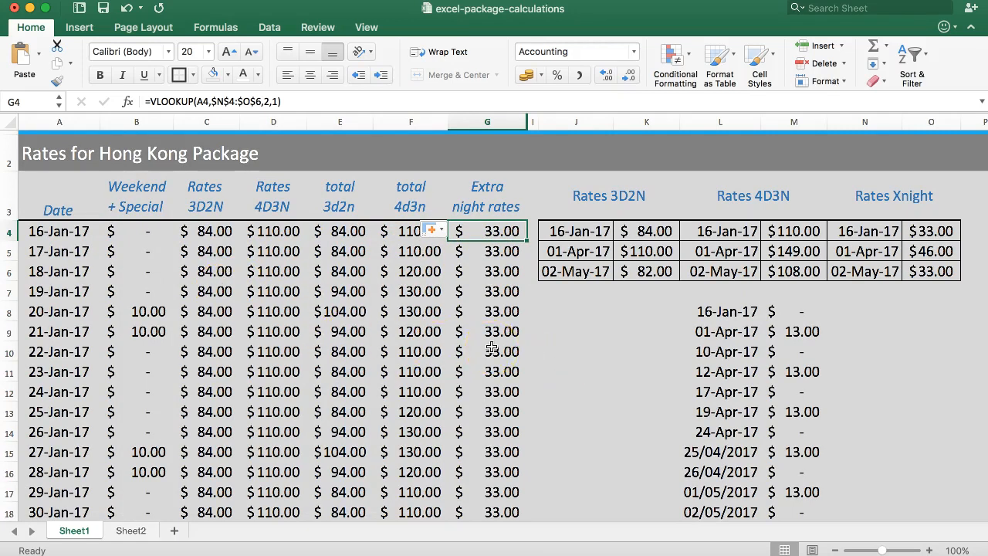
Compare the extra-night rates and formulas in column G for 31-Mar-17 and 01-Apr-17, where the rate period changes
scroll(492, 349, down, 20)
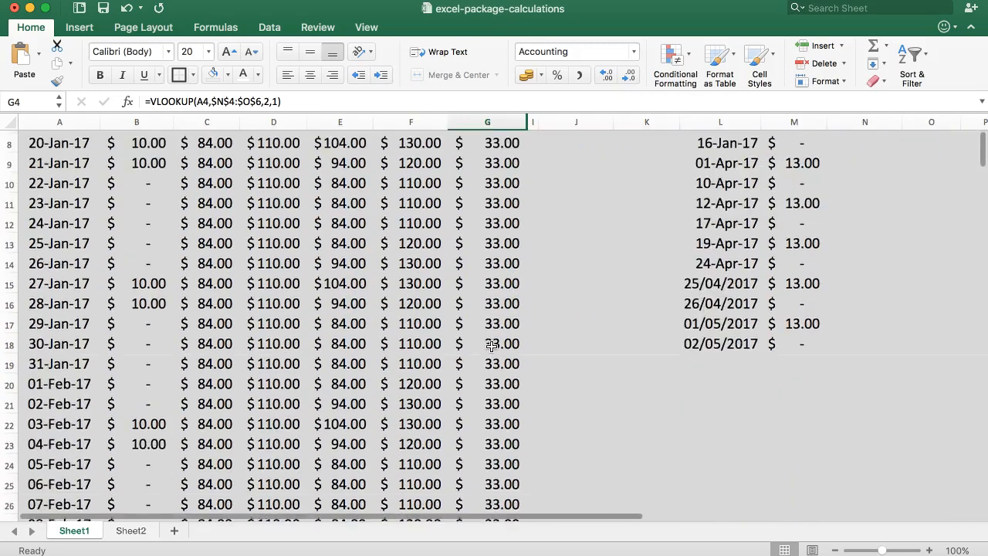
scroll(494, 346, down, 8)
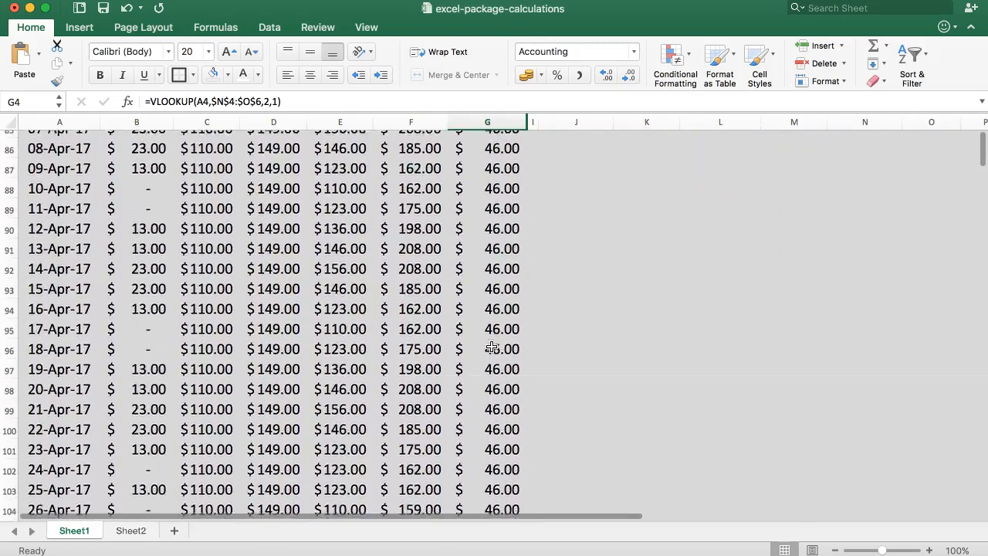
scroll(499, 340, up, 6)
scroll(465, 309, up, 3)
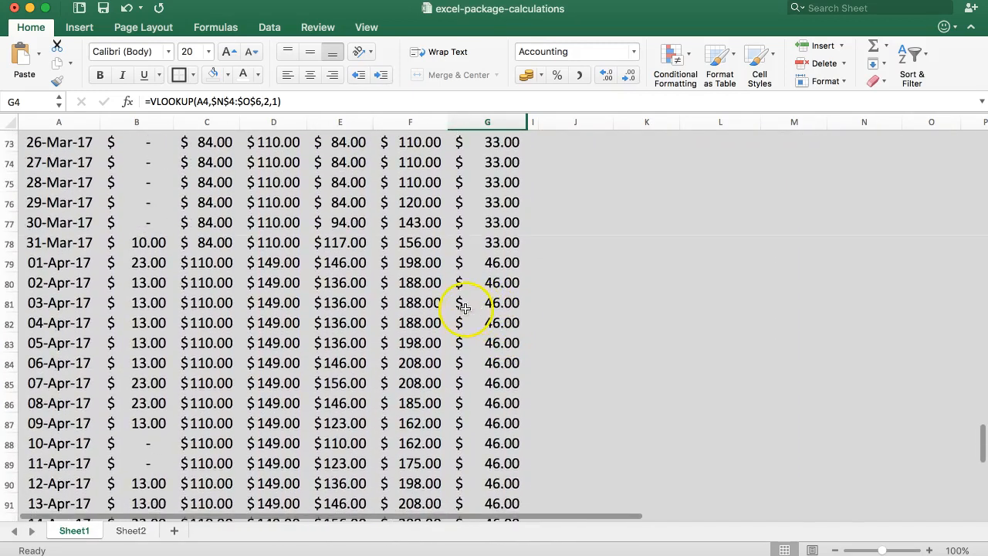
scroll(463, 250, down, 3)
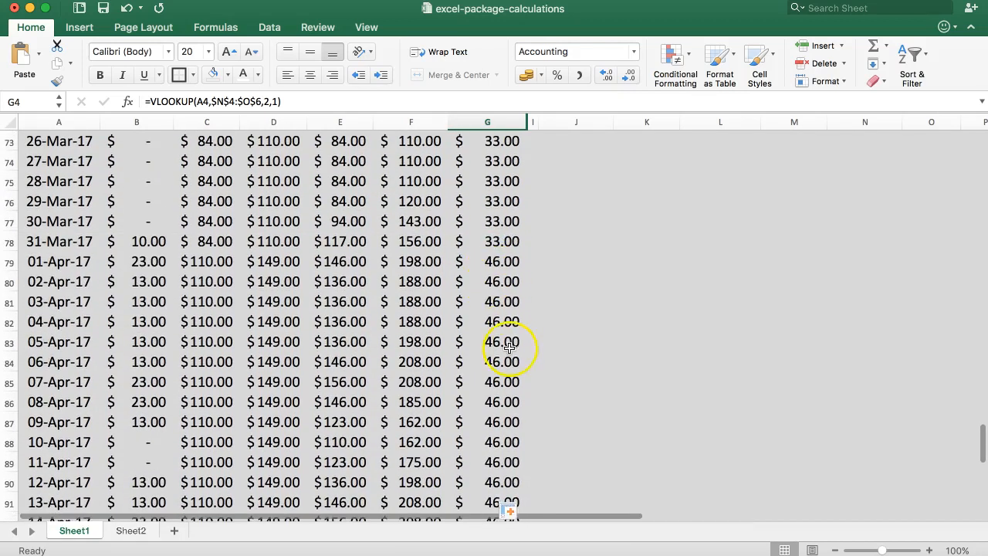
click(500, 263)
click(499, 242)
drag(91, 244, 494, 241)
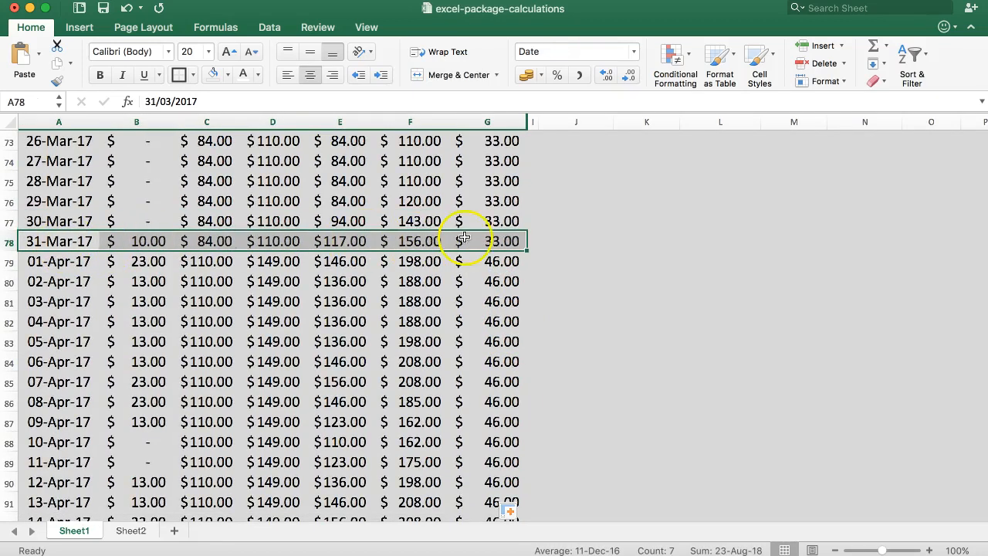
click(494, 241)
click(489, 262)
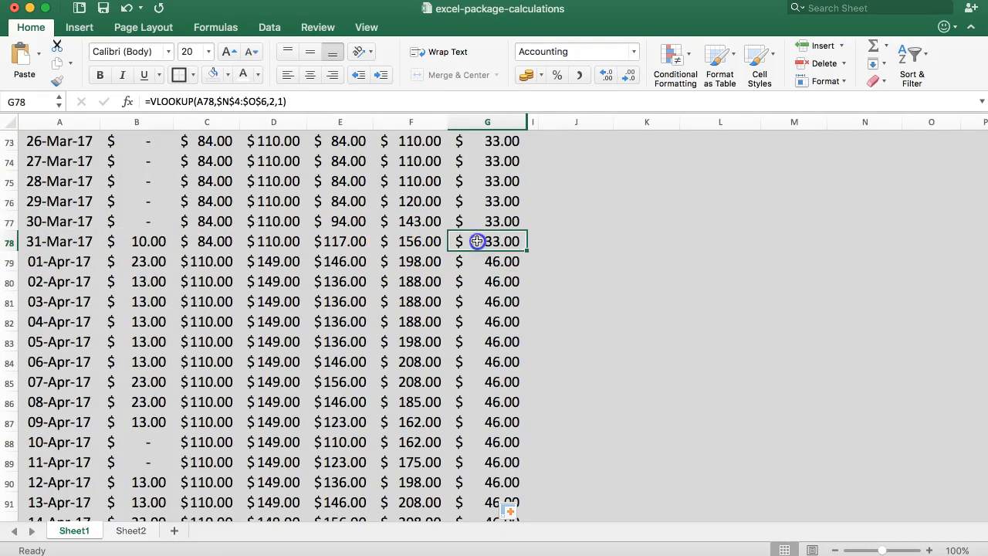
click(487, 260)
click(477, 243)
scroll(455, 240, up, 20)
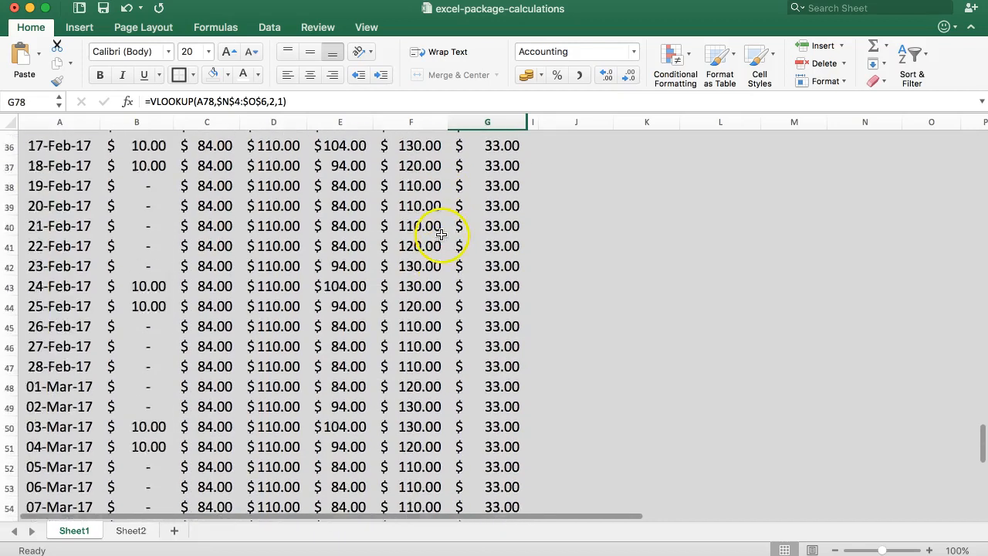
scroll(434, 237, up, 5)
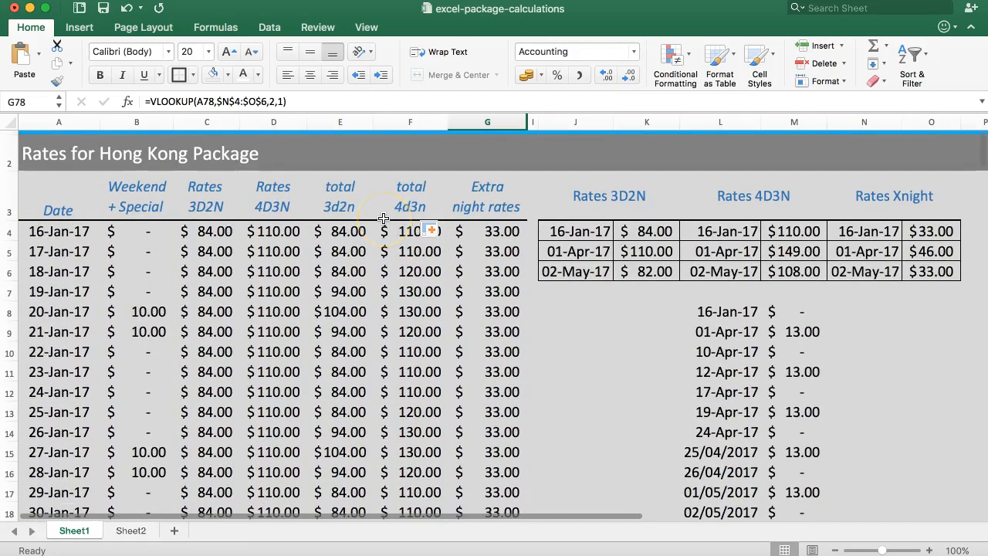
Review the travel dates, number of nights and package cells in B3:B6 on Sheet2
click(133, 530)
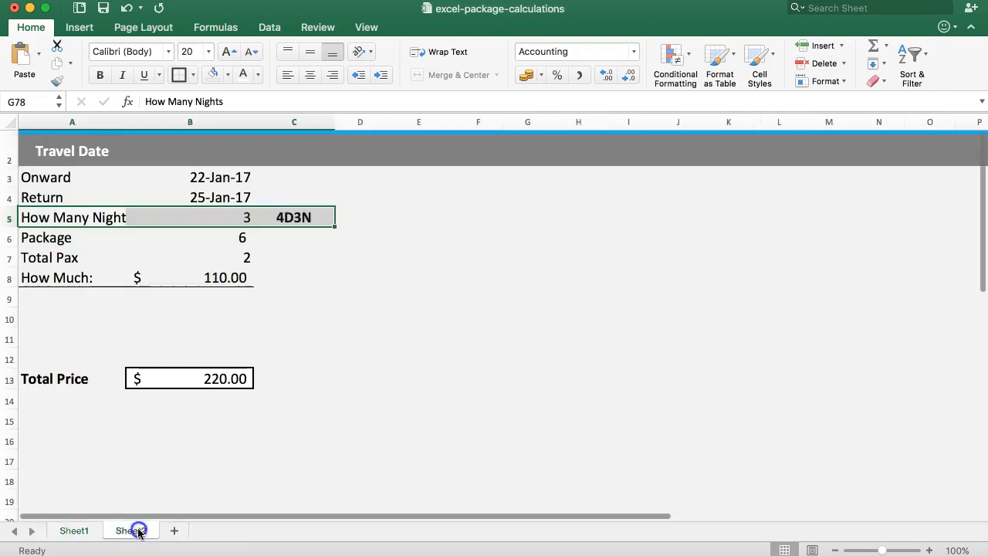
click(259, 263)
click(191, 232)
click(205, 216)
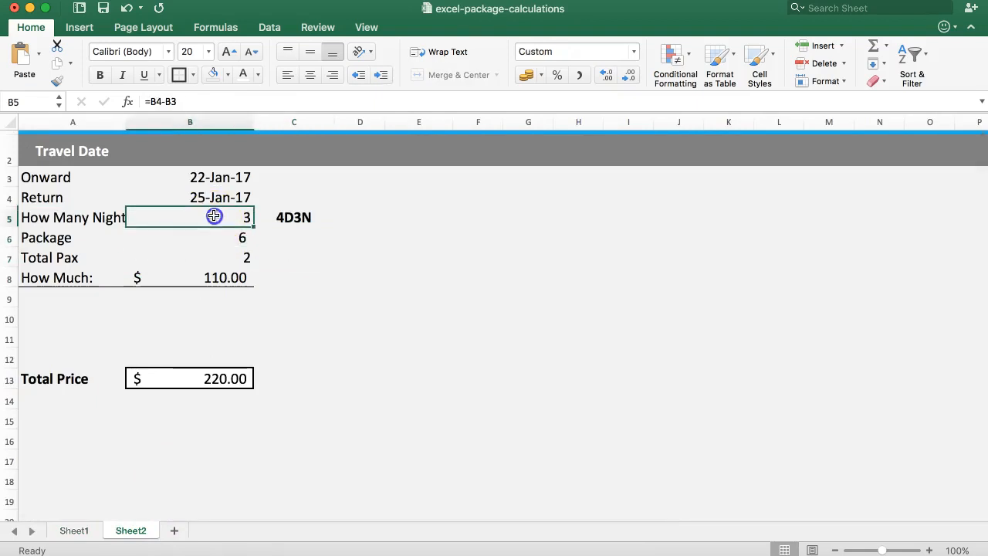
right_click(10, 277)
click(46, 223)
click(209, 195)
click(220, 178)
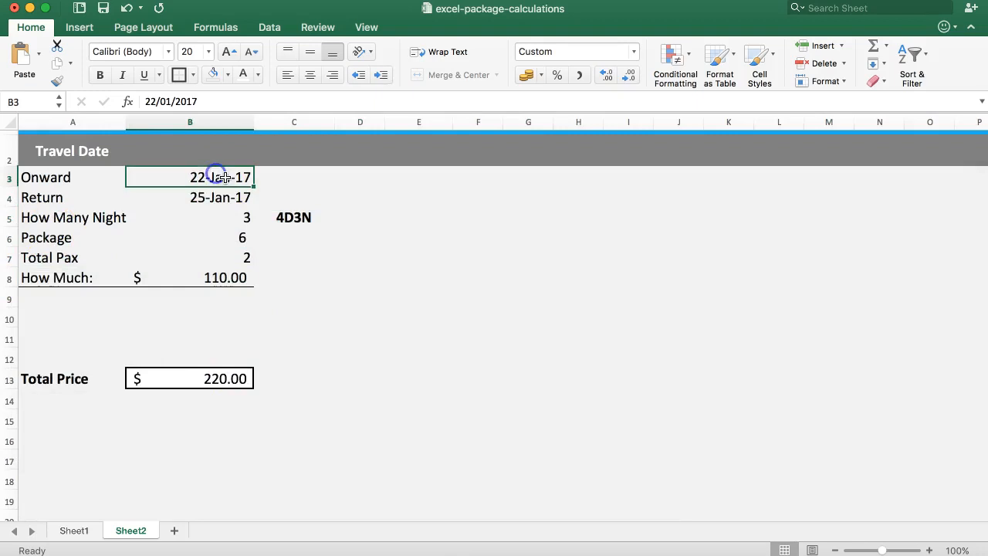
Set the onward travel date in B3 to 20/01/2017
click(155, 102)
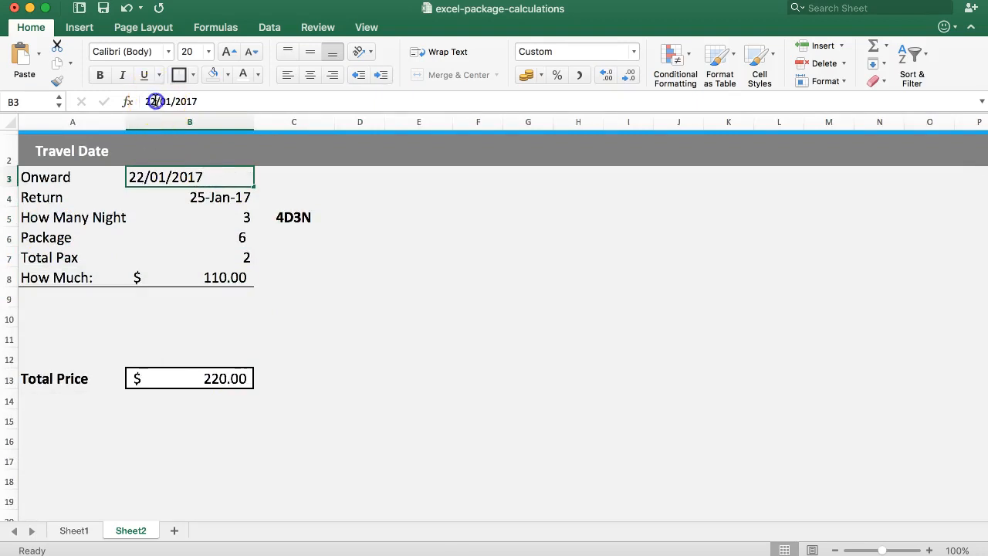
key(Delete)
text(0)
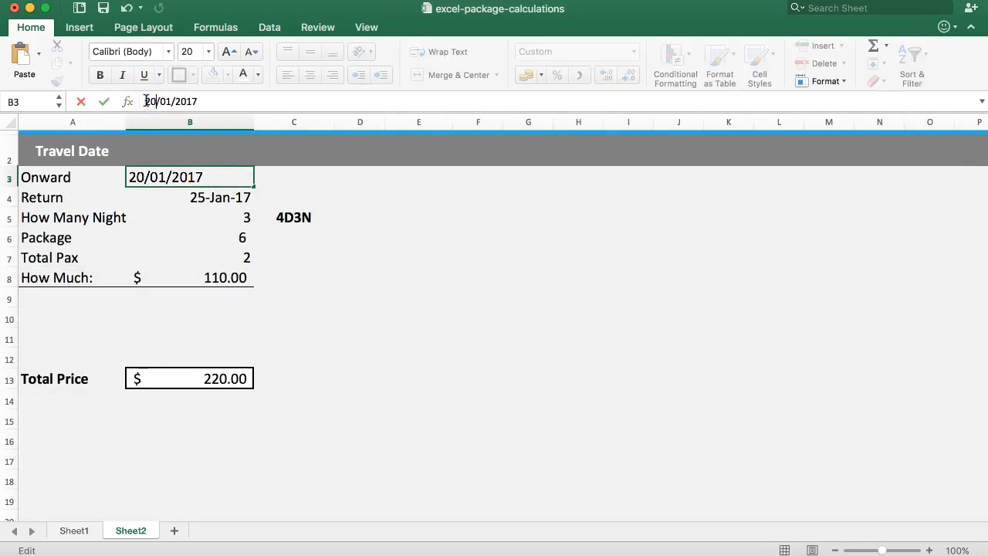
key(Return)
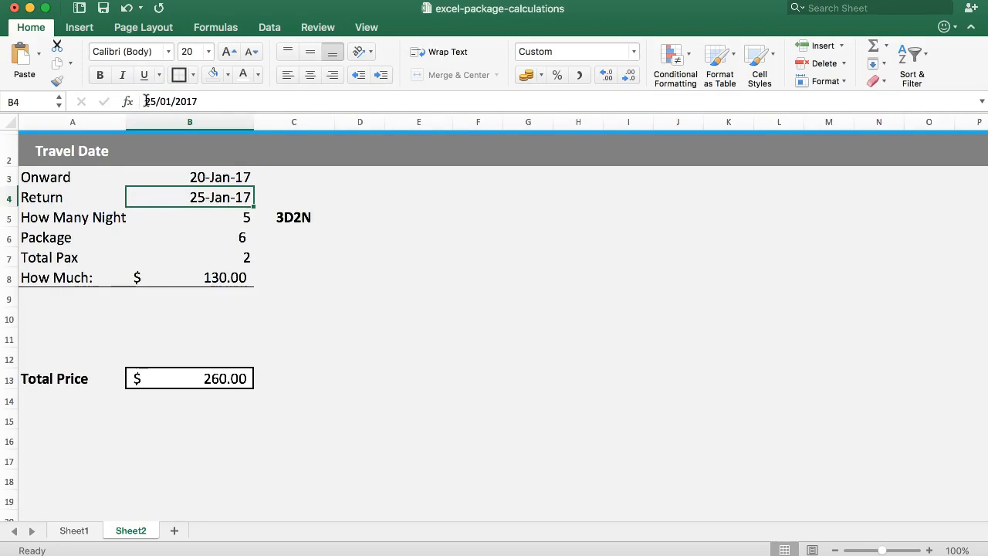
Examine the package label formula in C5 and the VLOOKUP price formula in B8
click(293, 217)
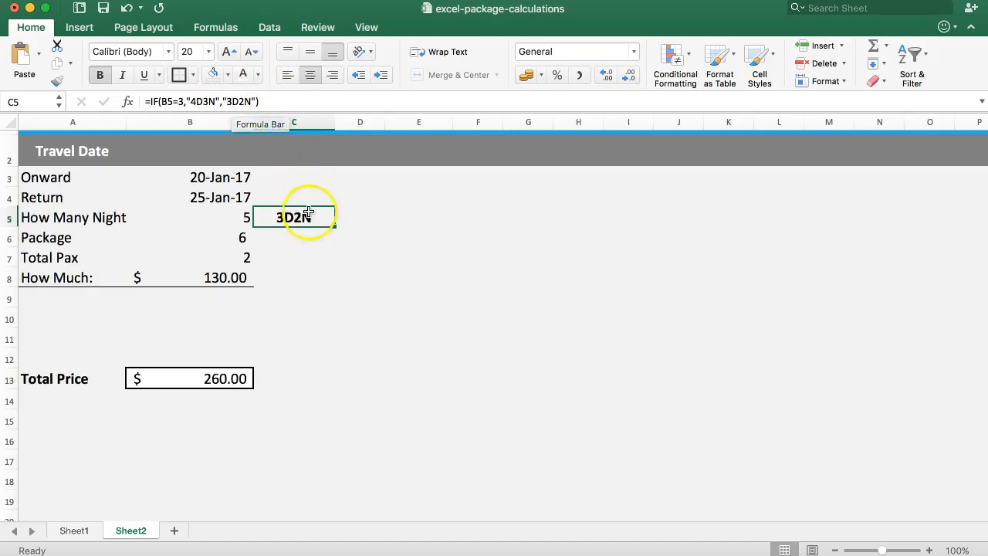
click(297, 239)
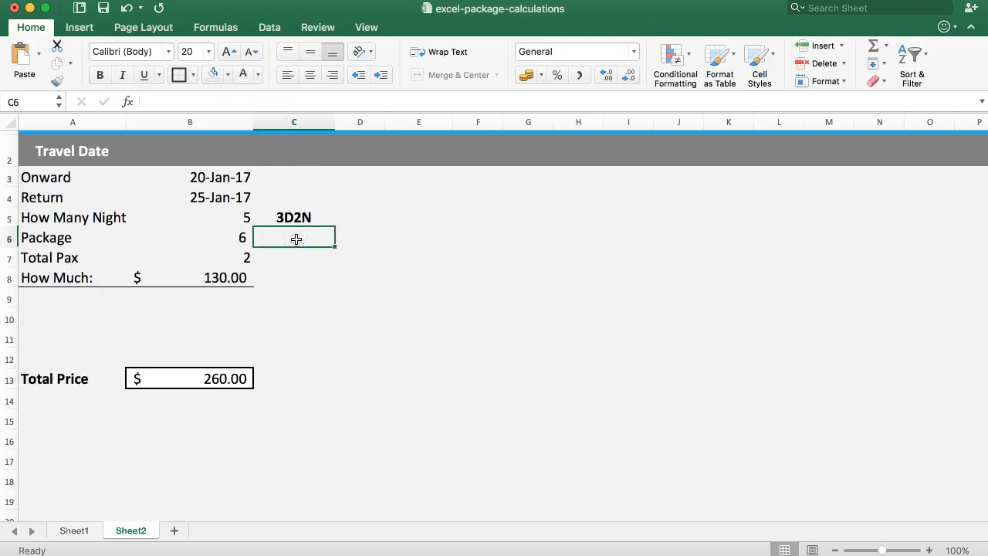
click(221, 293)
drag(178, 220, 205, 254)
double_click(183, 278)
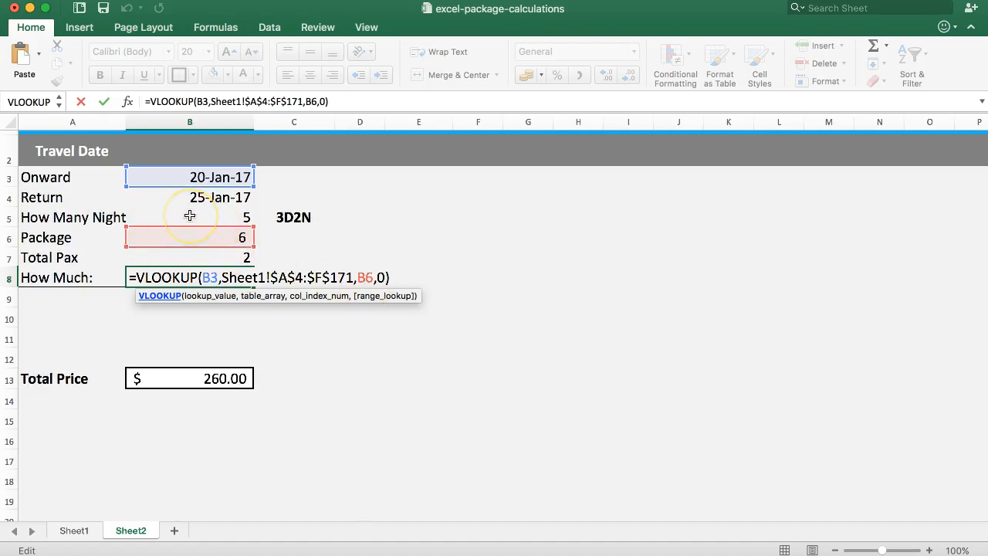
click(212, 276)
click(241, 277)
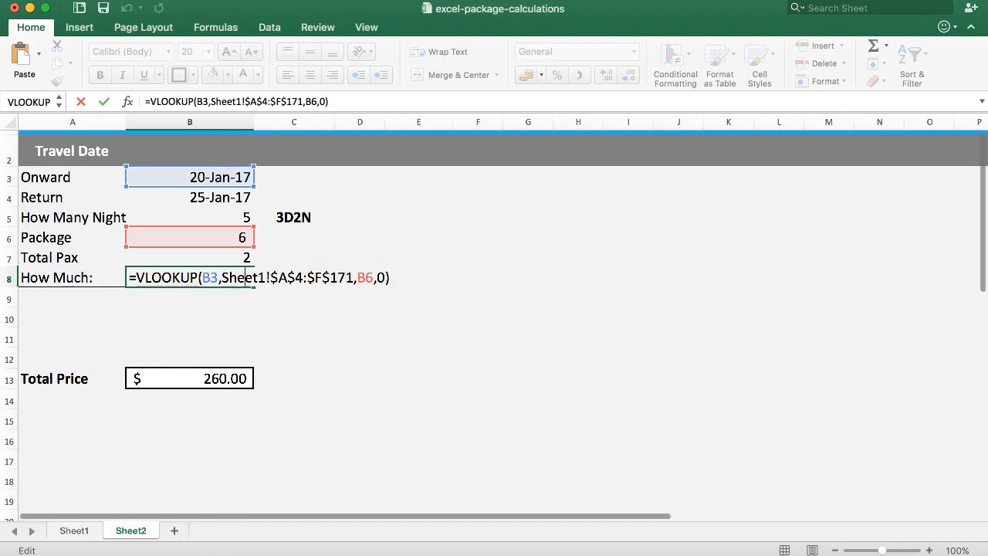
key(Tab)
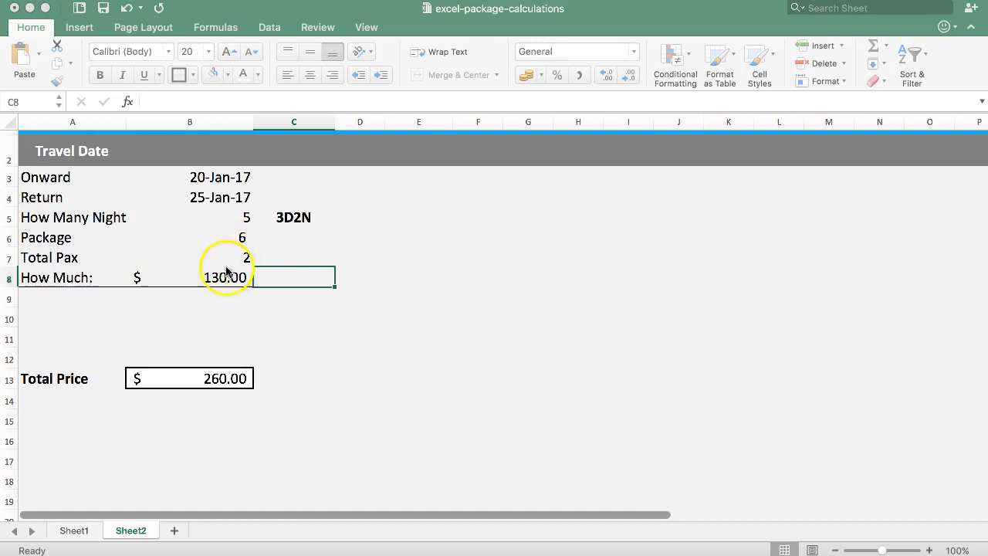
click(224, 278)
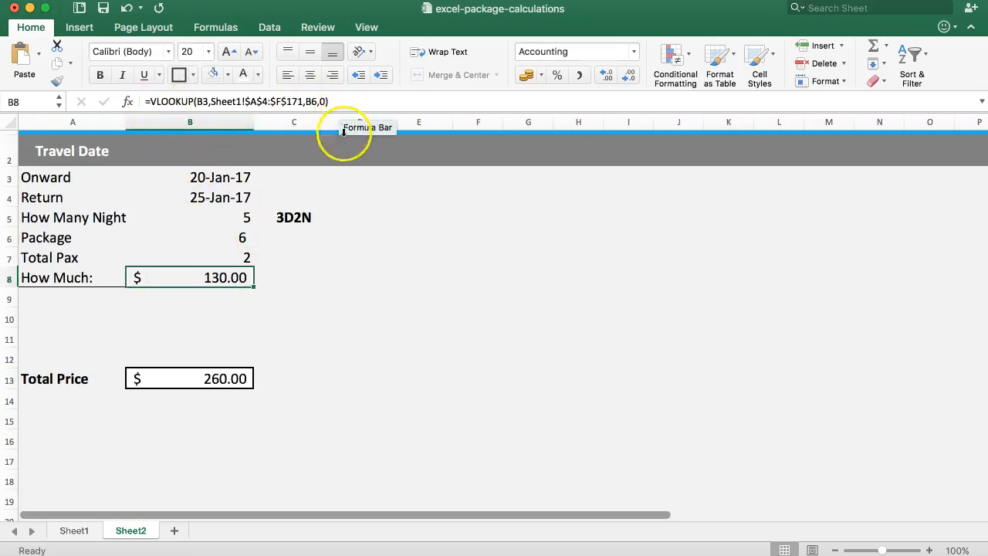
click(295, 285)
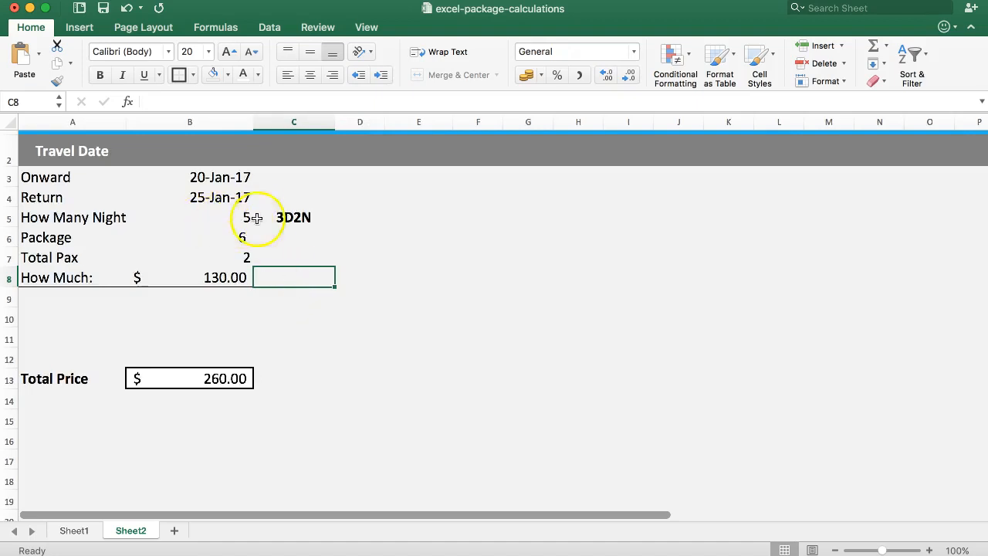
Compare the number of nights in B5 with the package and extra-night rate columns on Sheet1
click(213, 220)
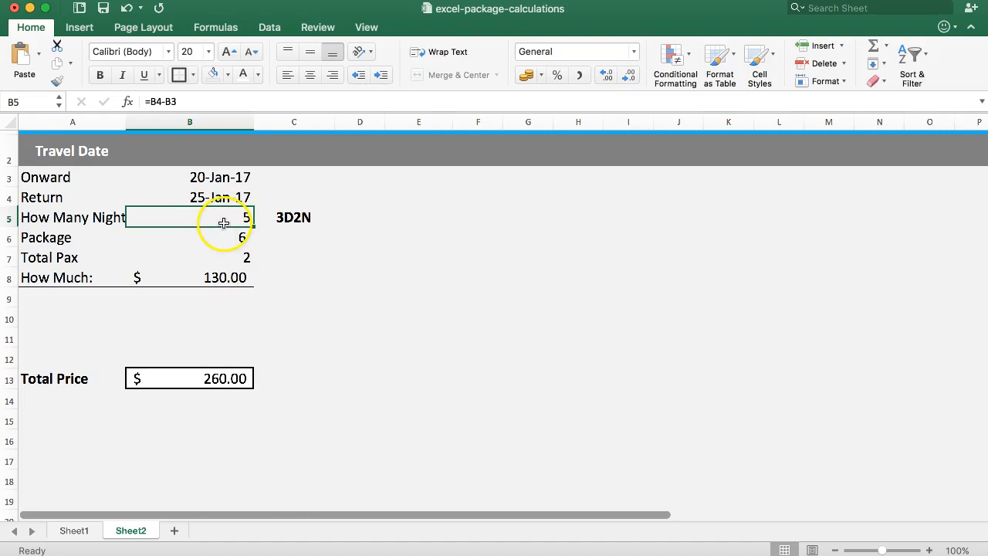
click(175, 217)
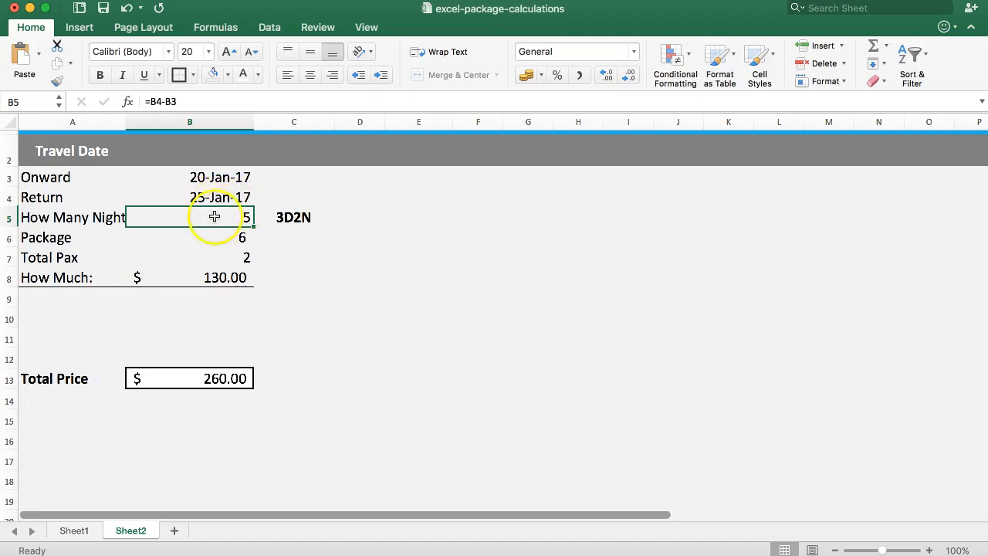
click(74, 530)
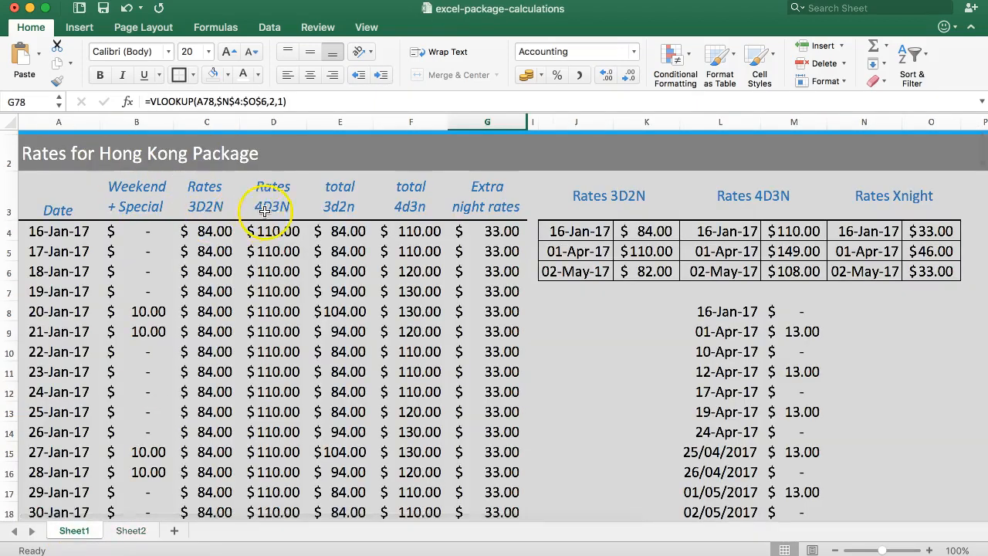
click(129, 531)
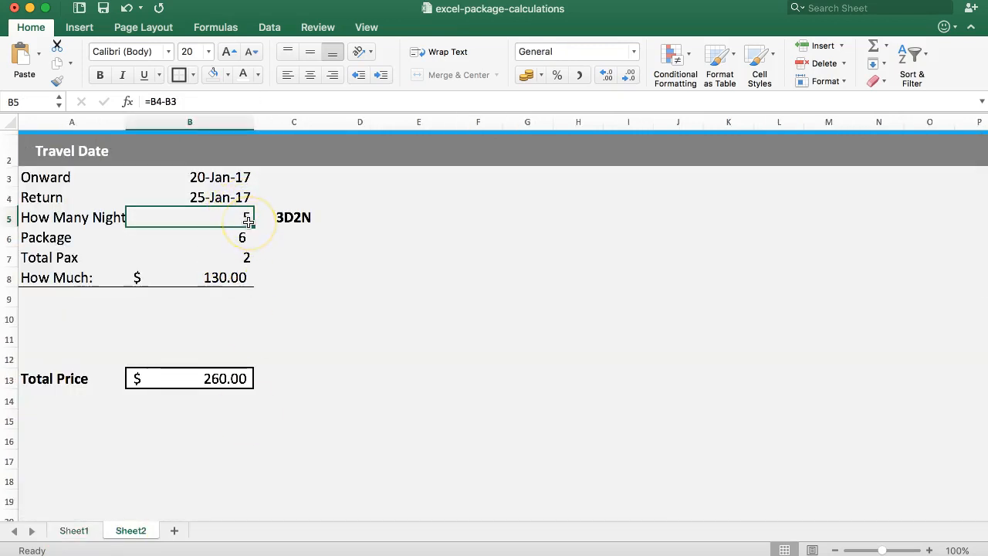
Calculate the nights beyond three in Sheet2 cell C8 with the formula =IF(B5>3,B5-3,0)
click(278, 279)
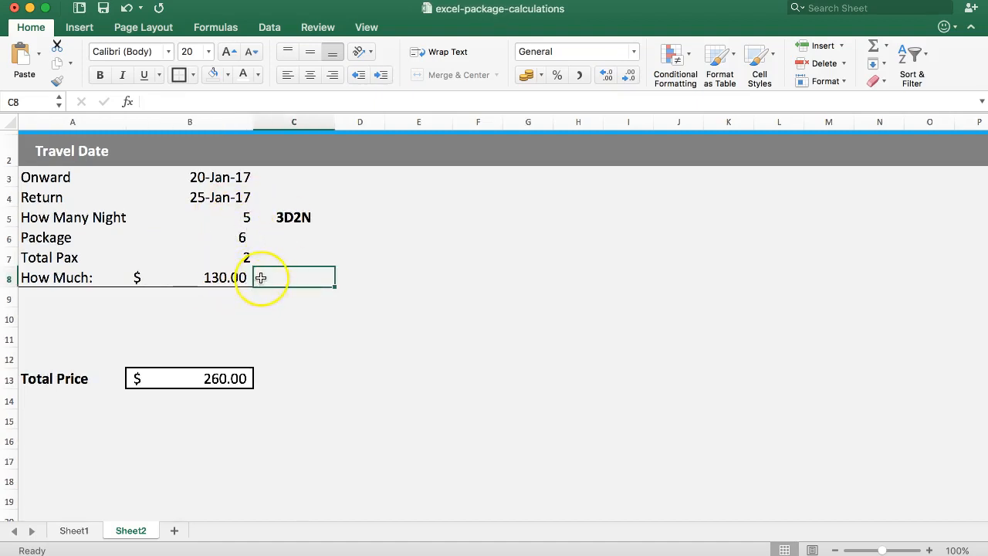
text(=)
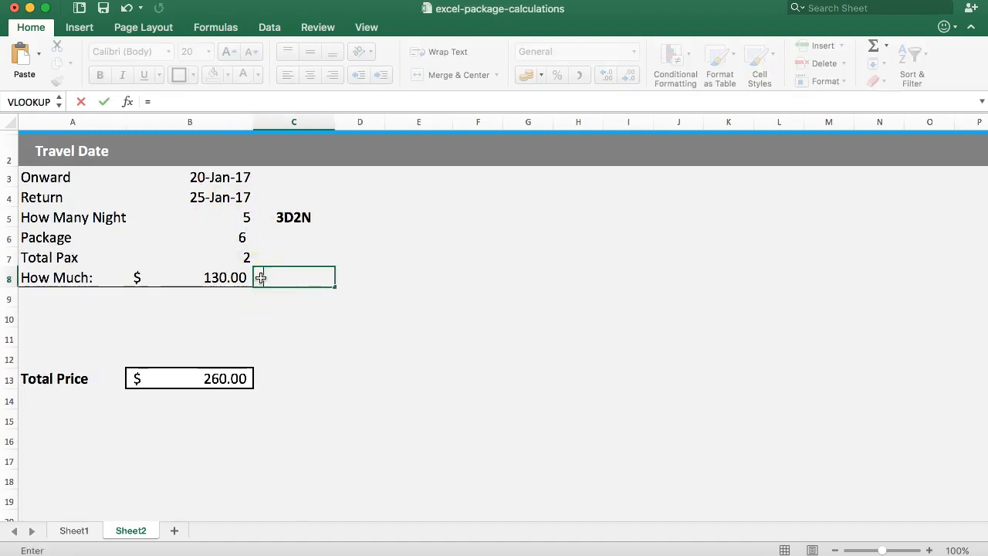
text(IF()
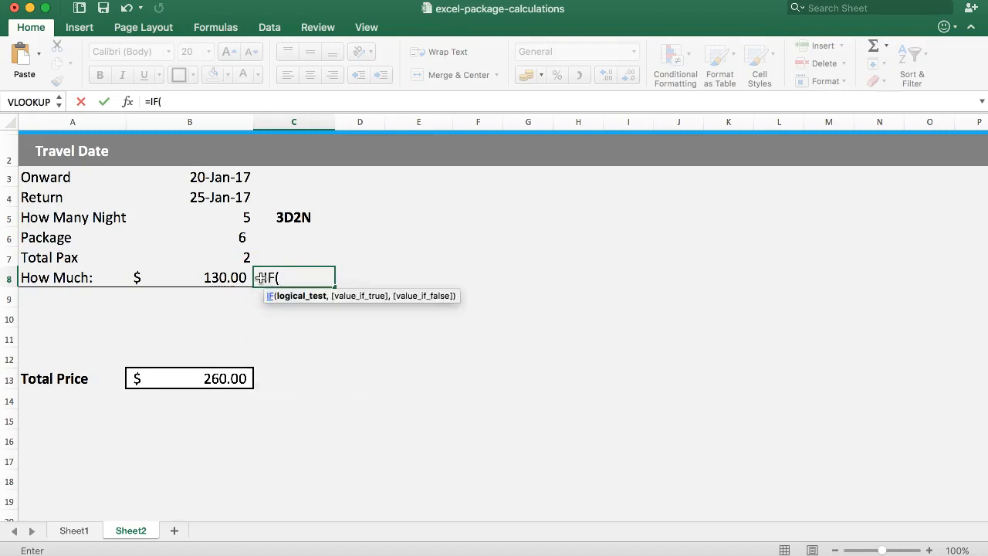
click(201, 217)
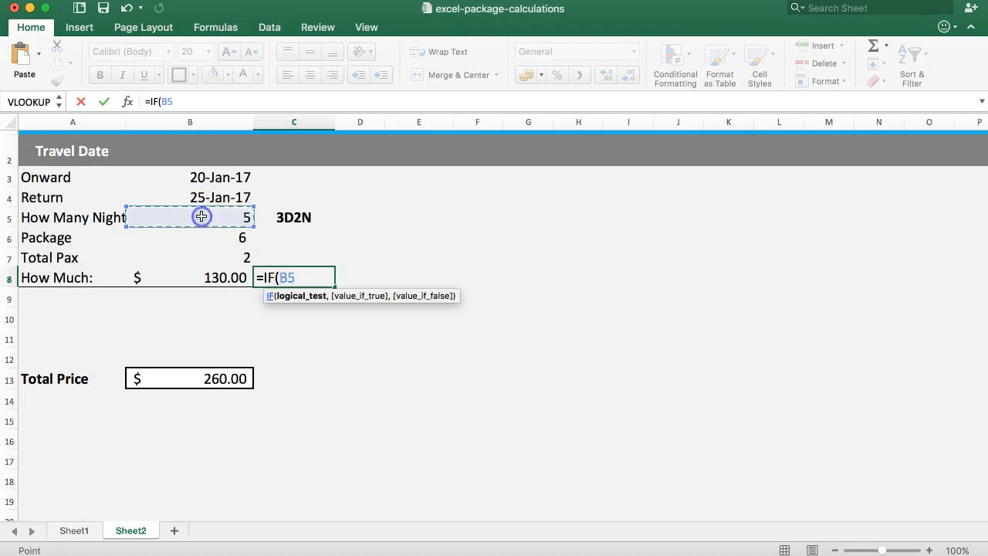
text(>)
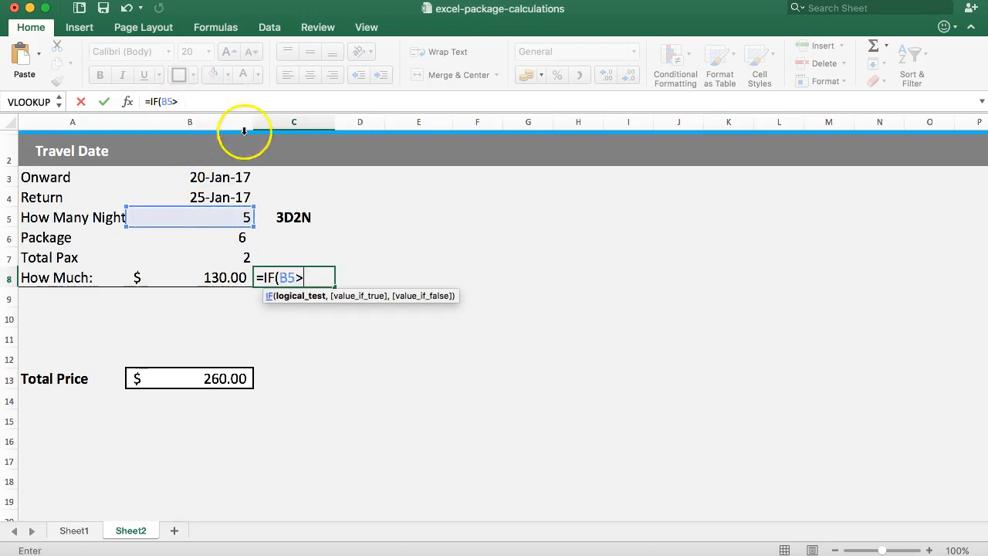
text(3,)
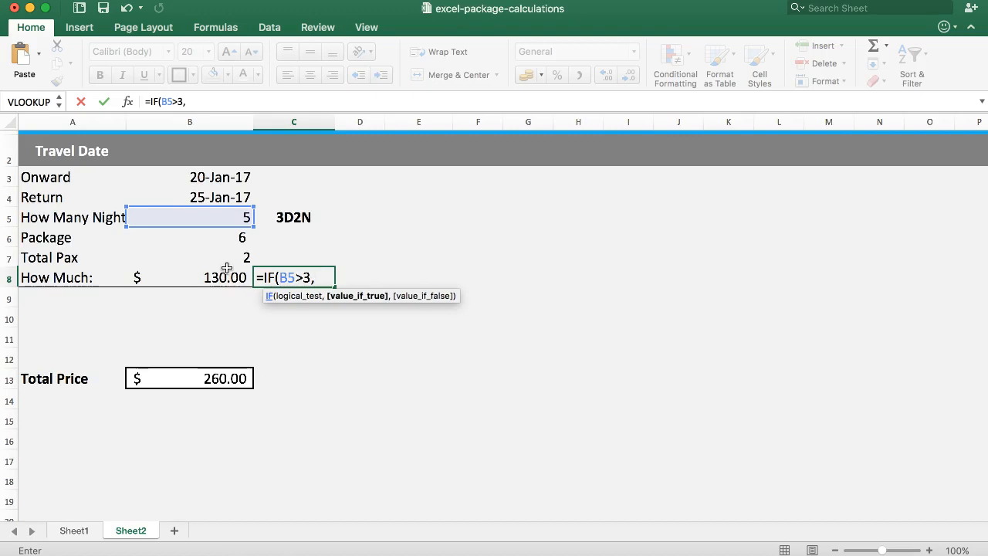
click(318, 277)
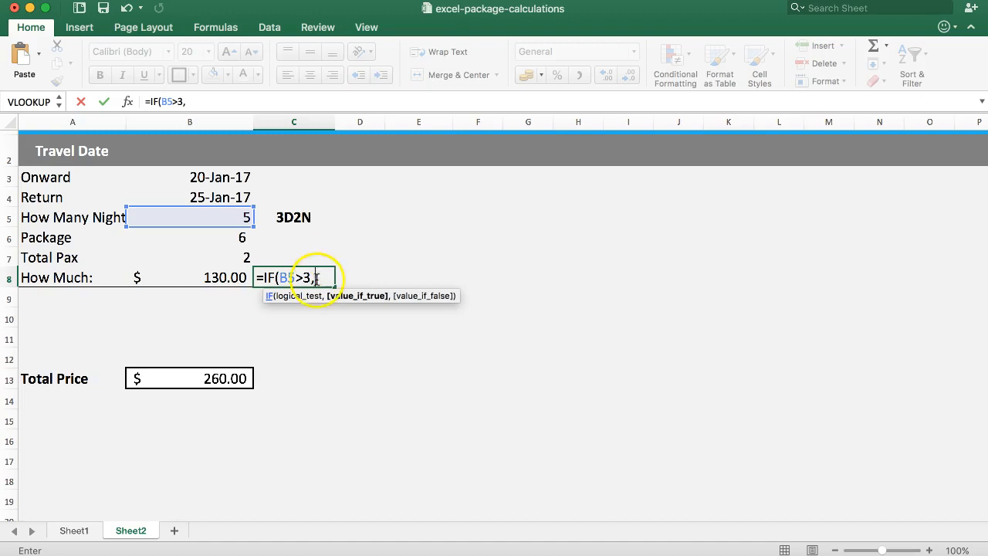
click(199, 217)
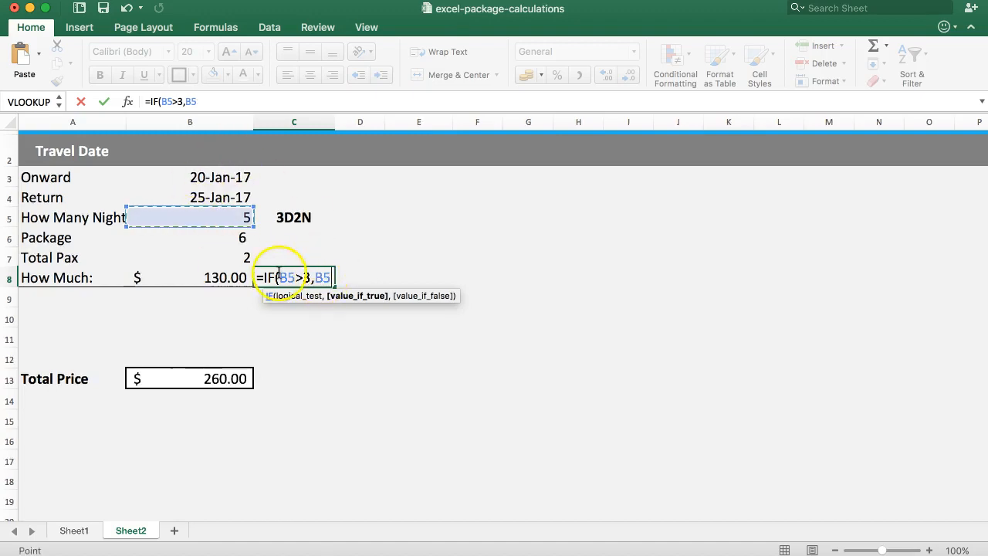
text(-3)
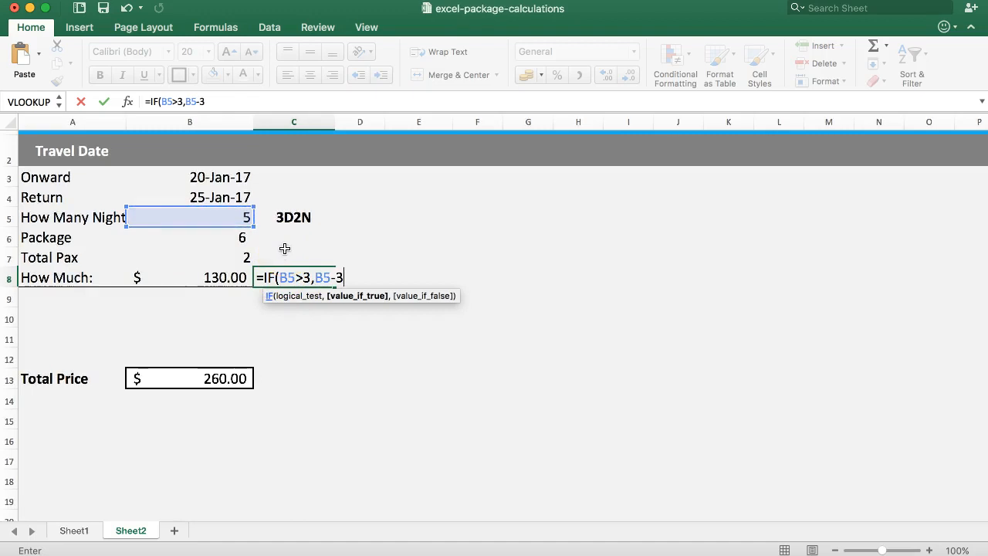
text(,)
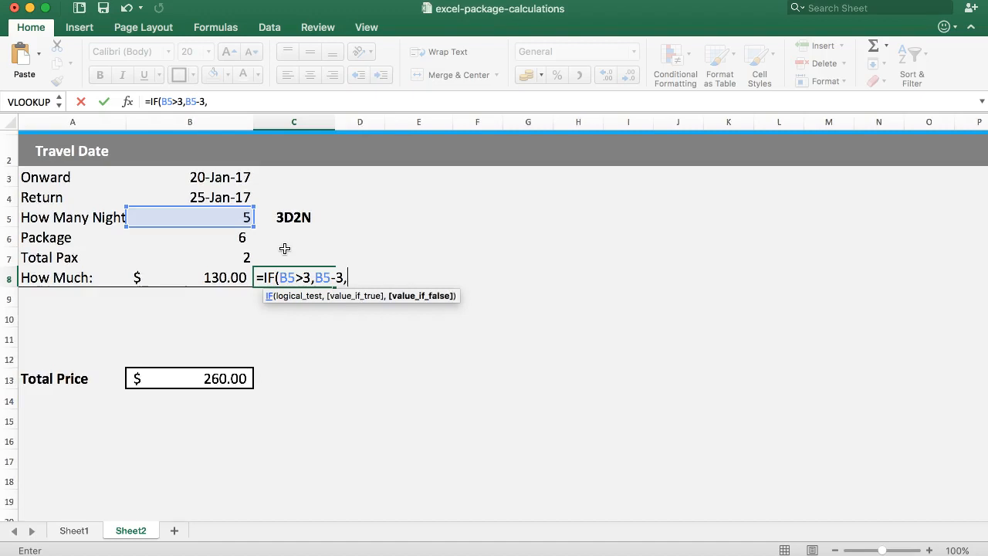
text(0)
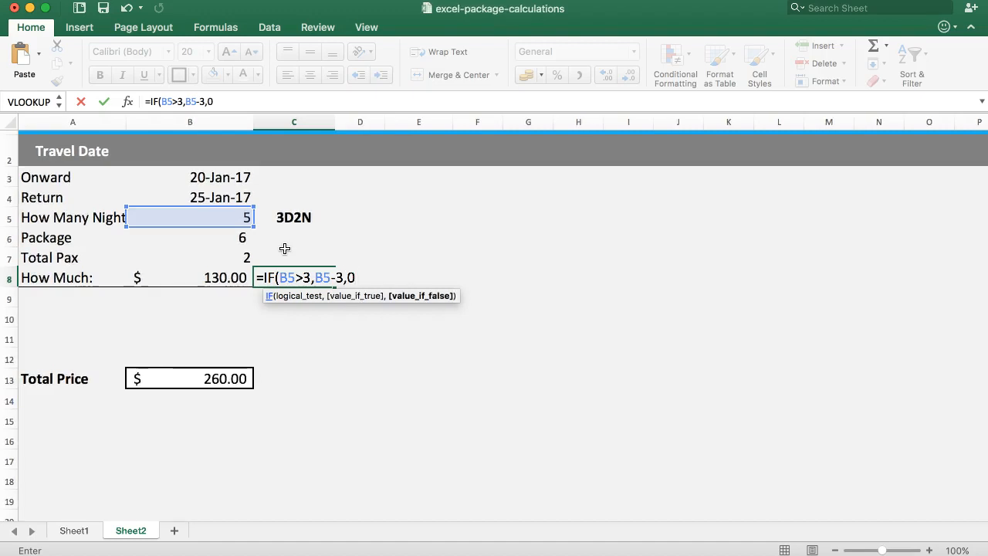
text())
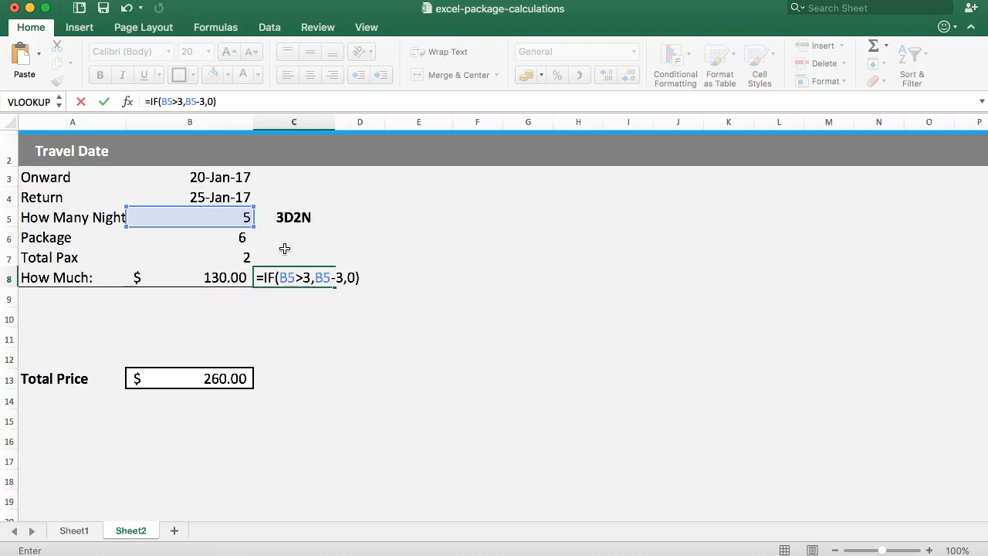
key(Return)
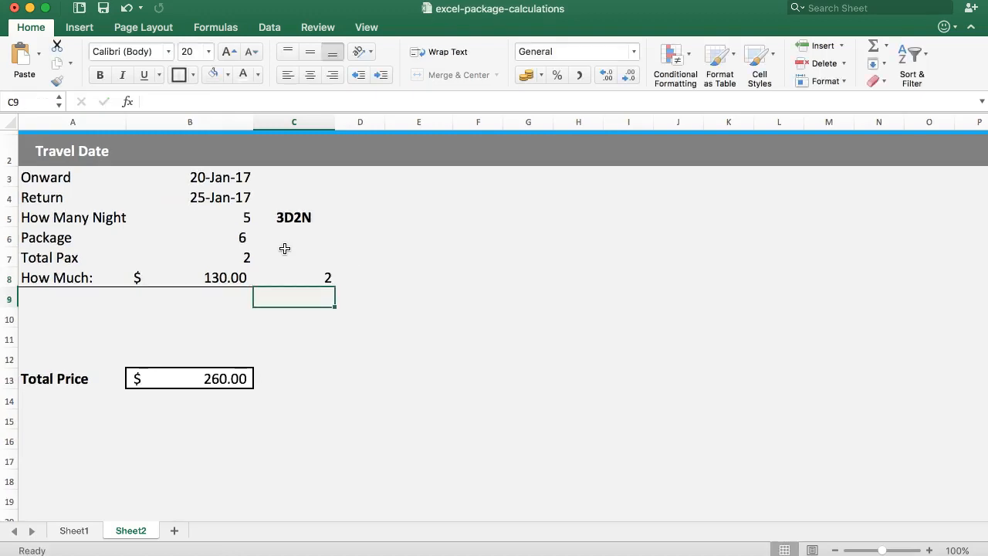
Check the extra-night formula in C8 against the return date and the extra-night rates on Sheet1
click(283, 280)
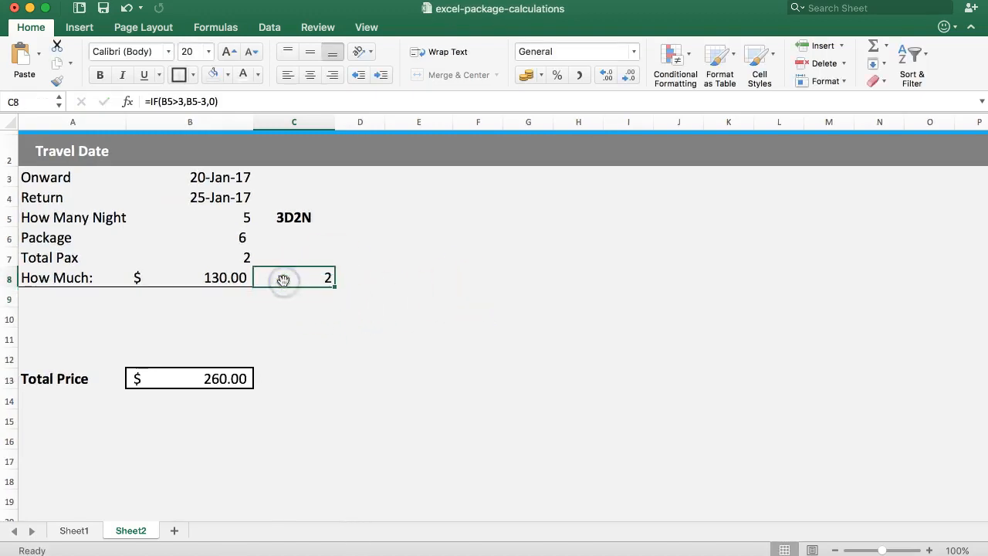
click(229, 200)
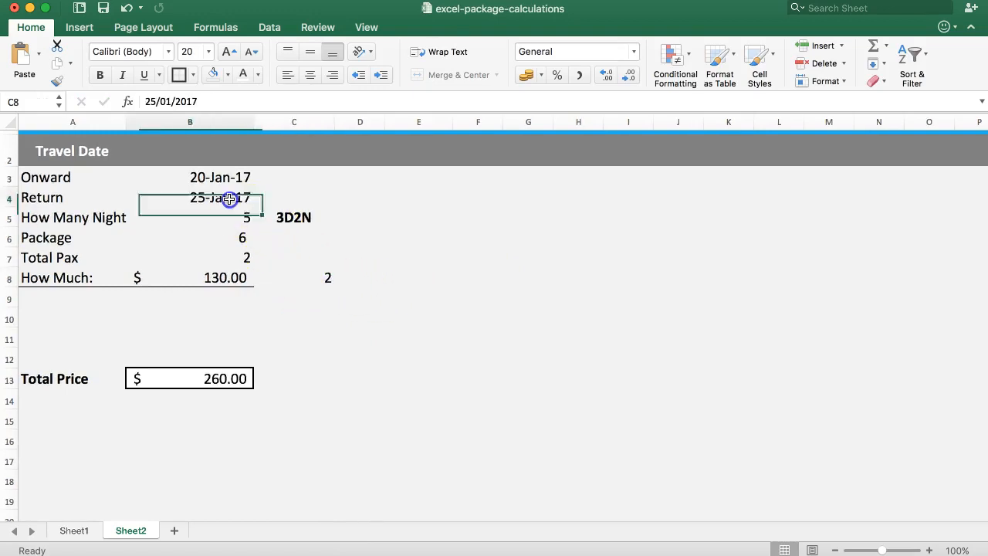
click(310, 282)
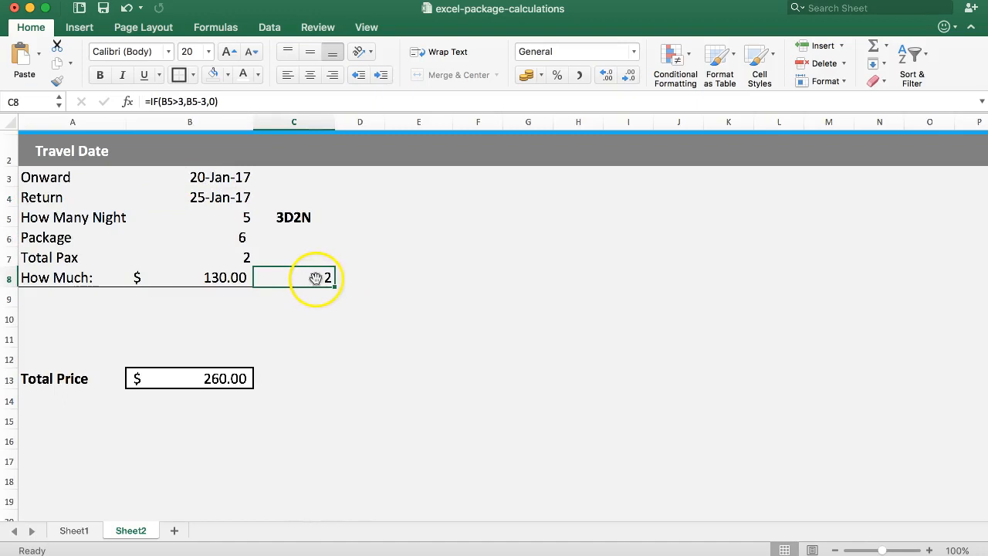
click(74, 531)
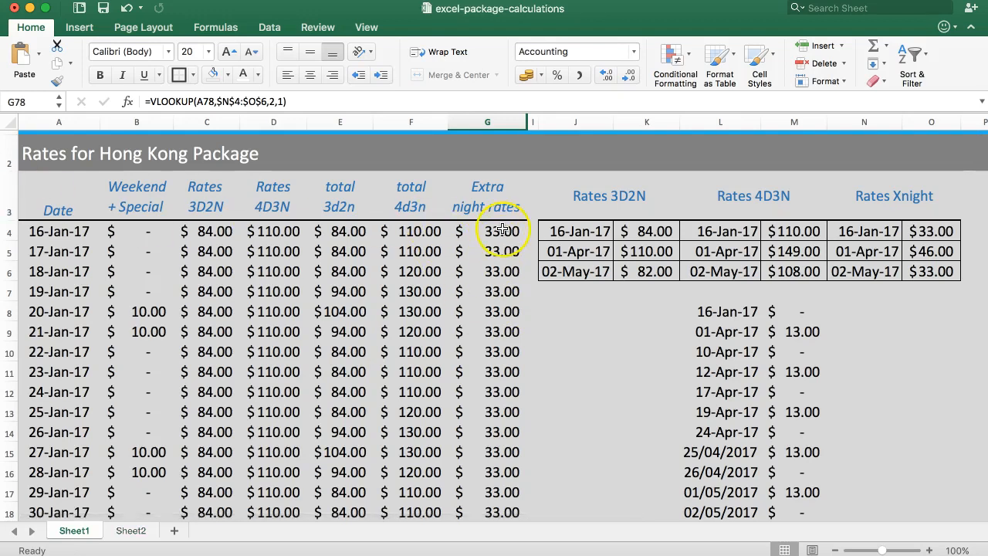
click(129, 531)
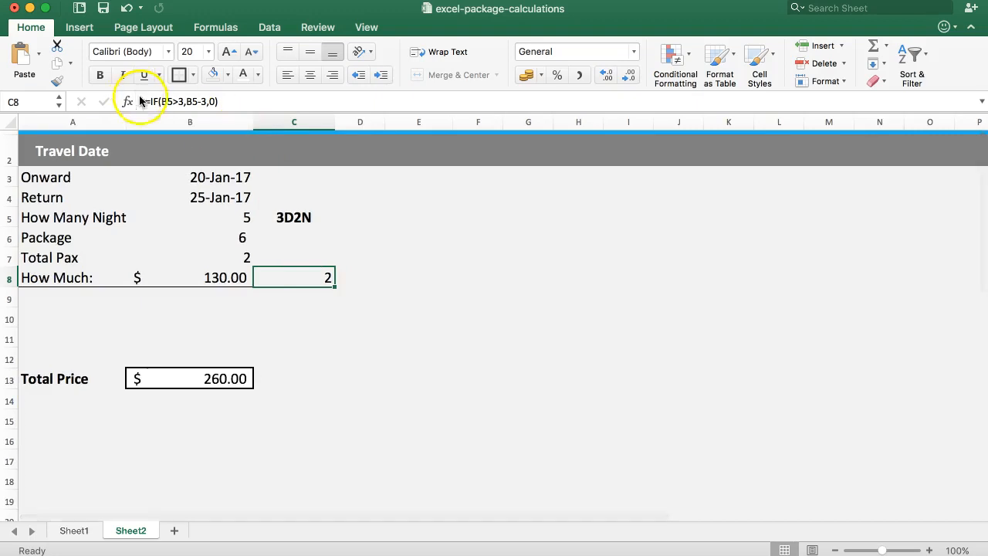
Extend the C8 formula with +VLOOKUP, using the onward date in B3 as the lookup value
click(207, 105)
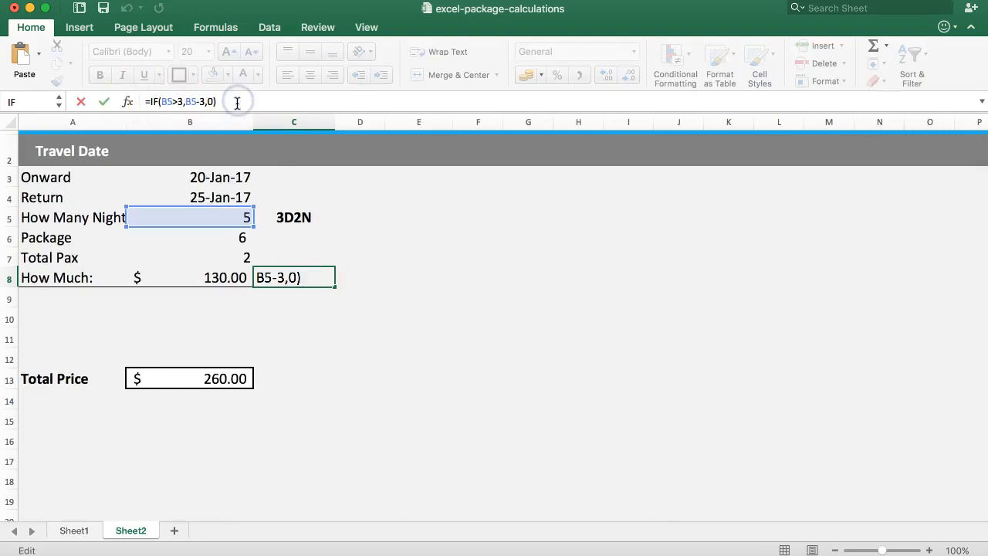
text(+)
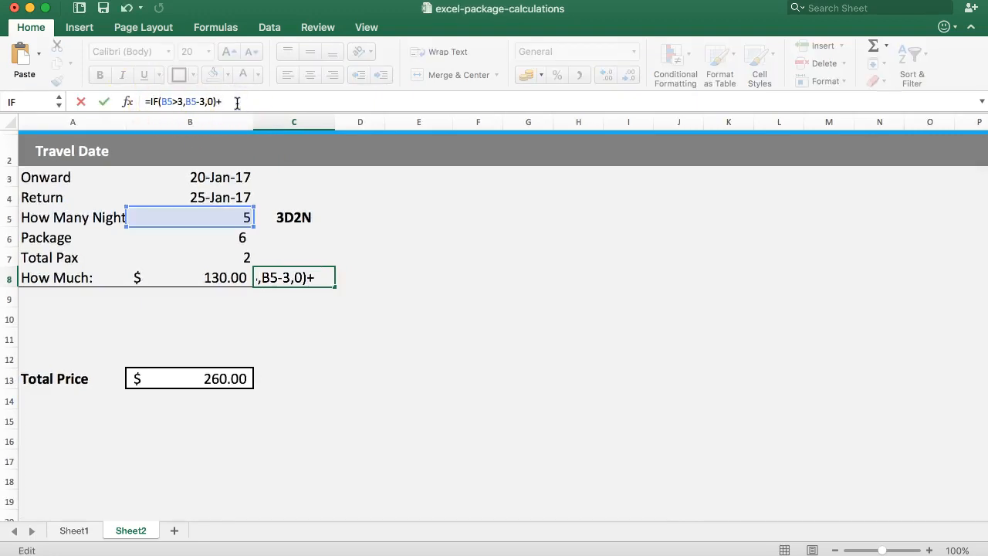
text(VLOO)
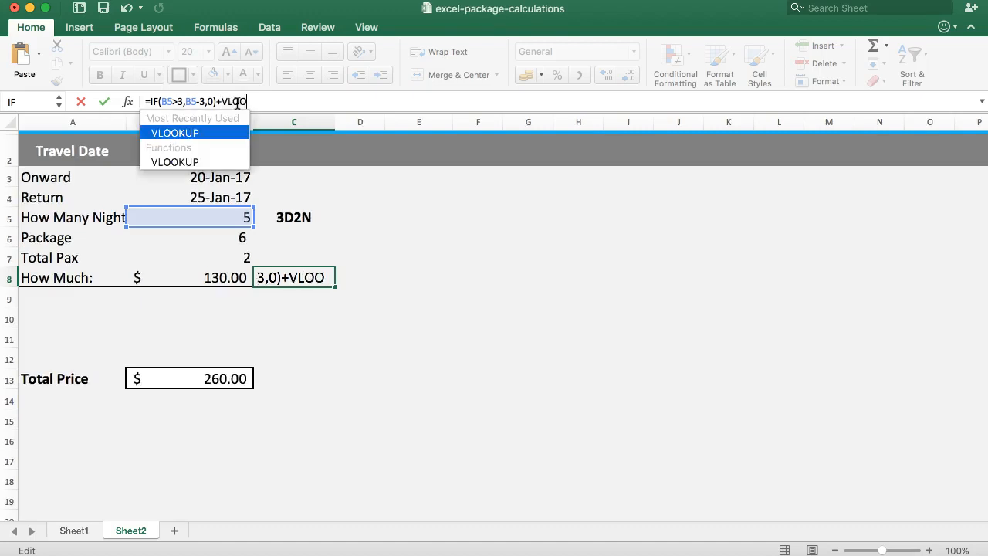
text(KUP()
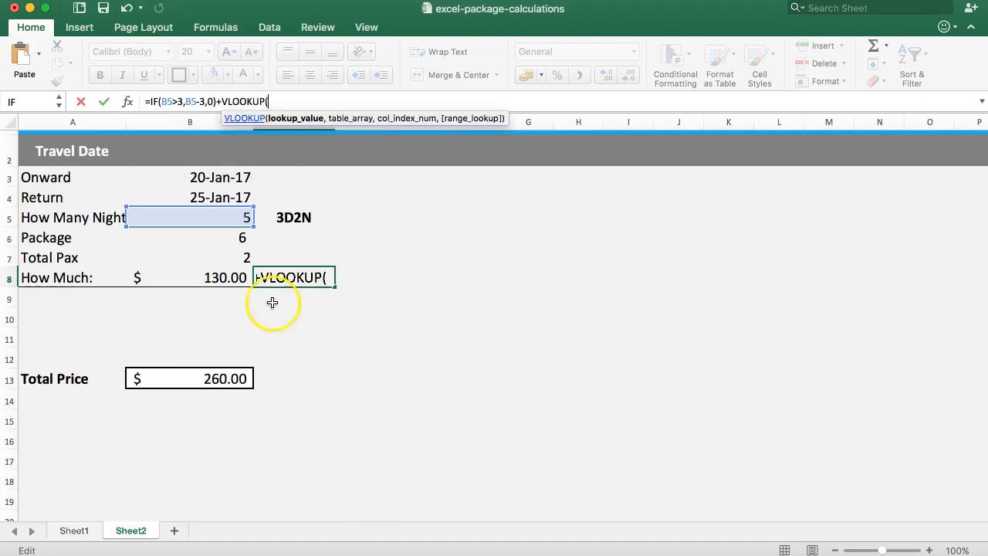
click(189, 177)
text(,)
click(73, 531)
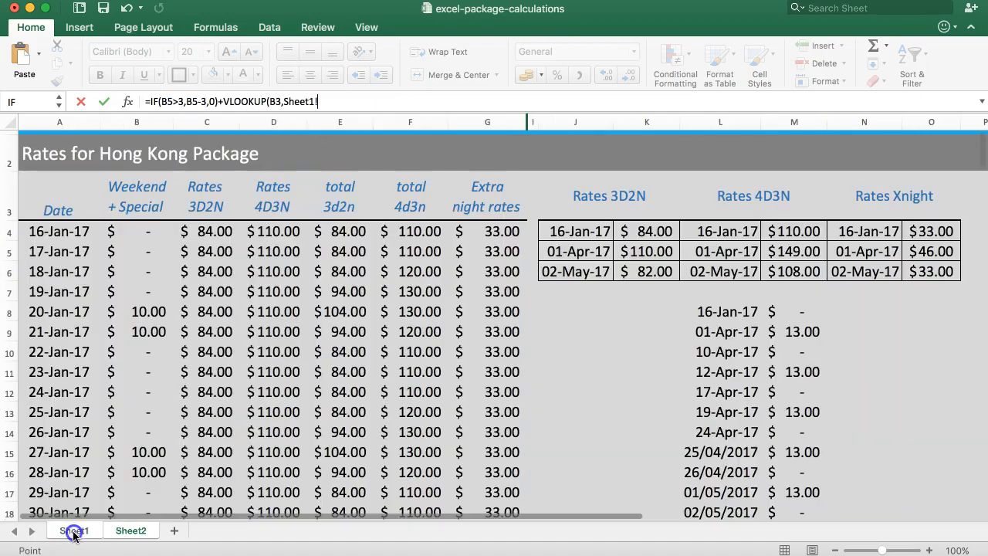
drag(61, 232, 477, 259)
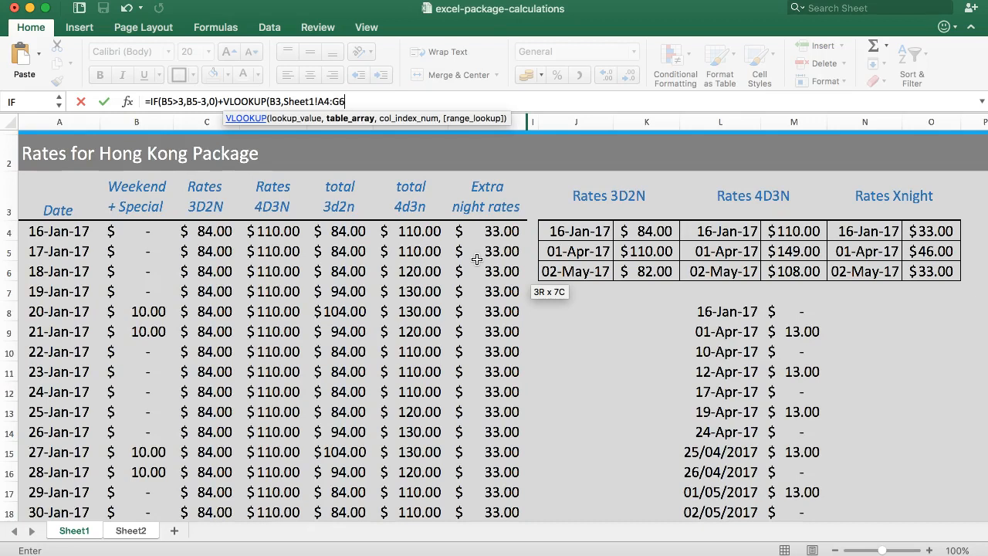
key(Return)
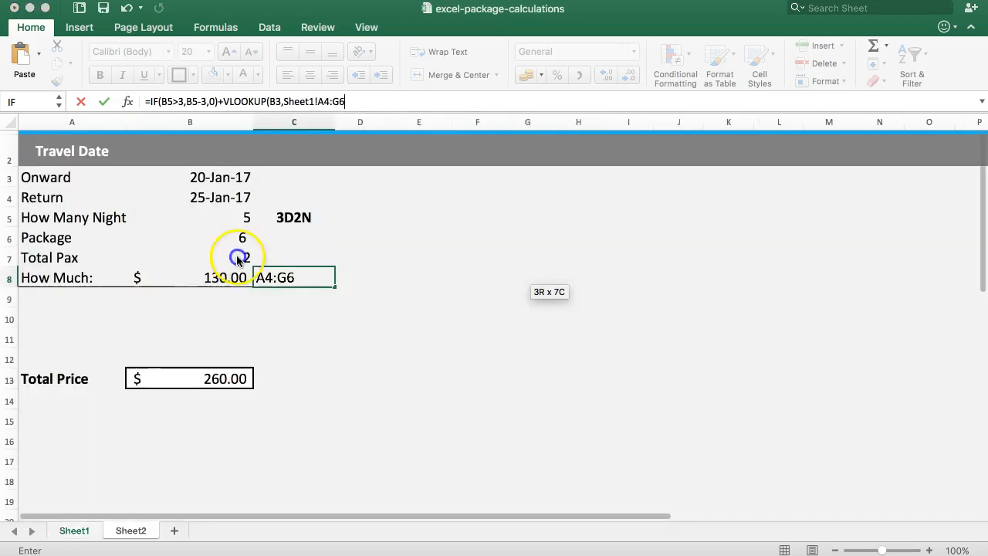
click(605, 216)
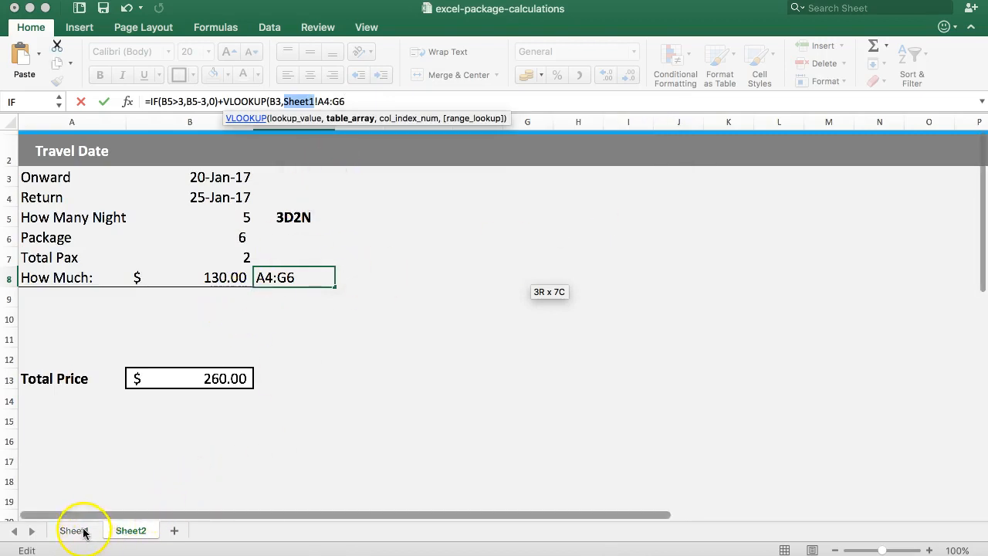
drag(359, 101, 310, 100)
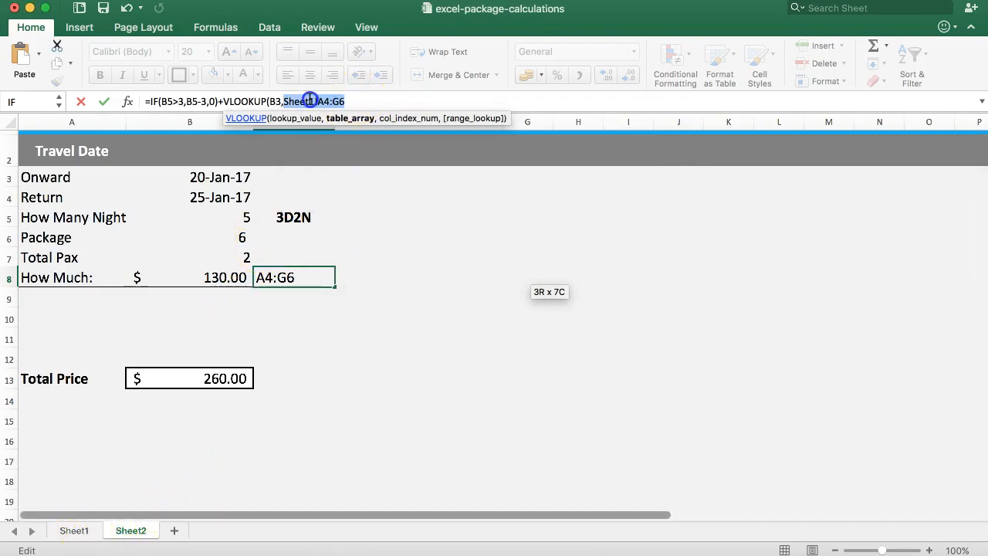
key(BackSpace)
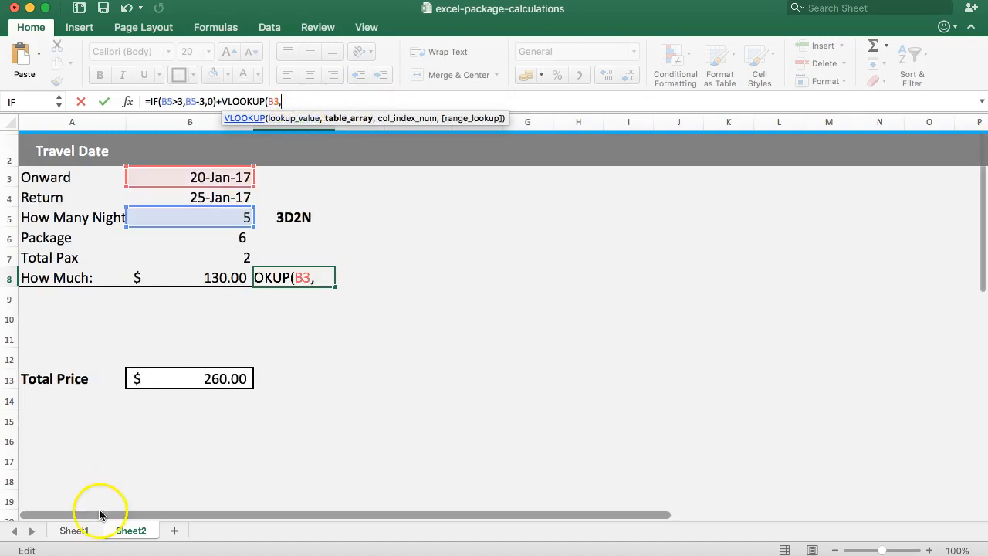
Complete the VLOOKUP in C8 with table range Sheet1!A4:G171, column index 7 and exact match 0
click(76, 531)
drag(50, 235, 450, 218)
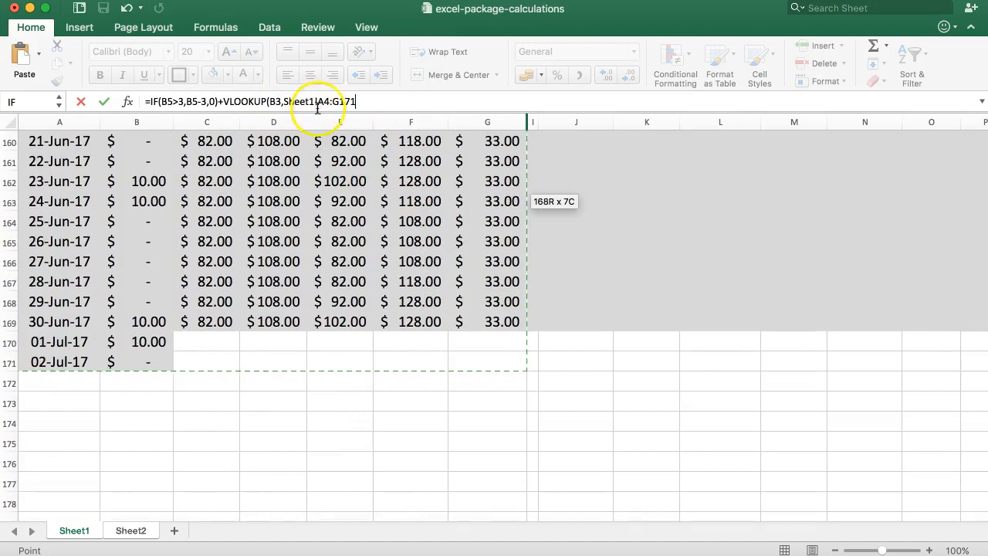
text(,)
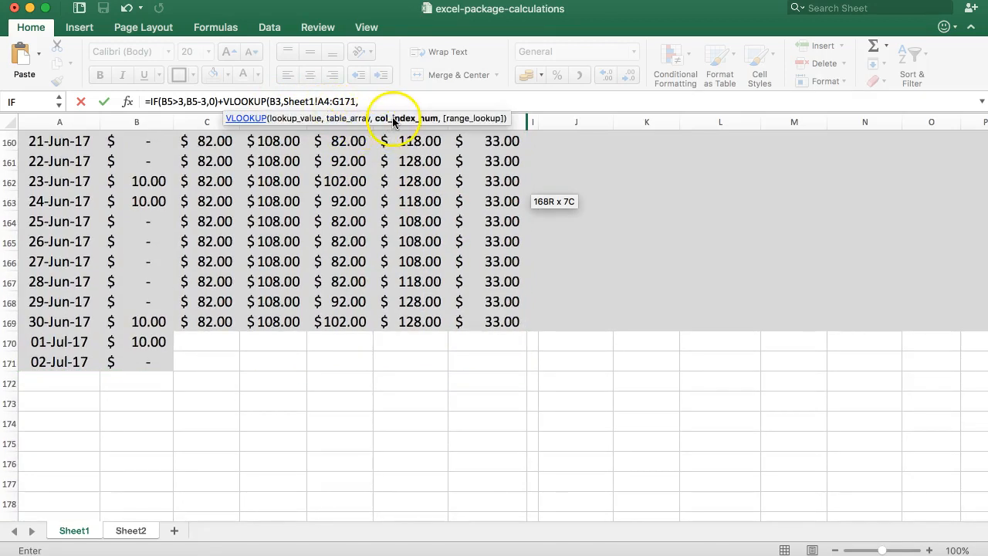
scroll(423, 190, up, 20)
scroll(426, 192, up, 20)
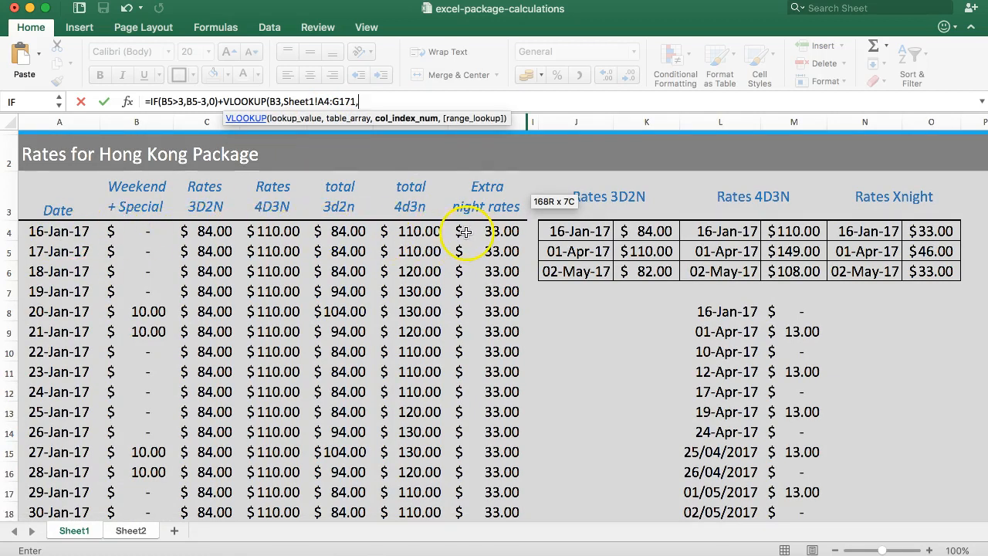
text(7)
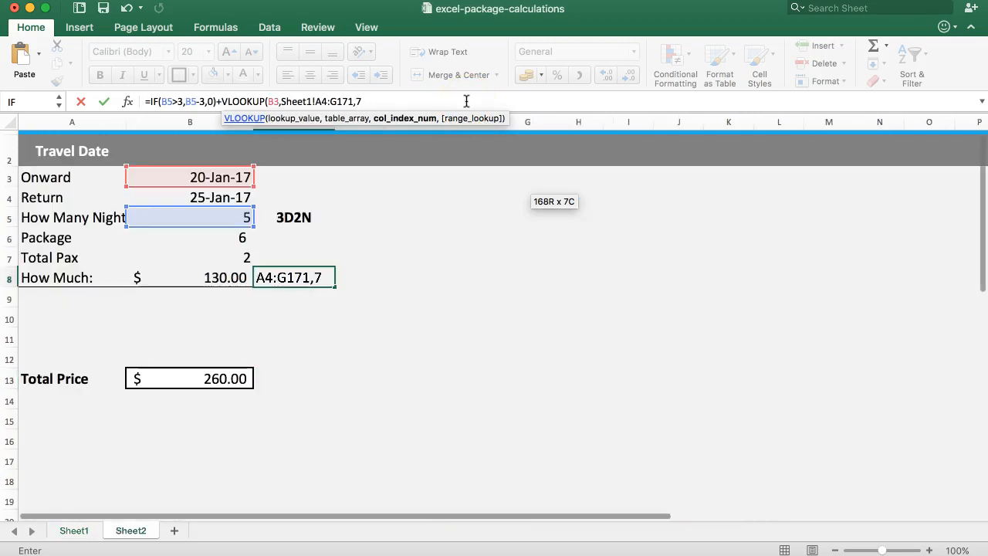
text(,)
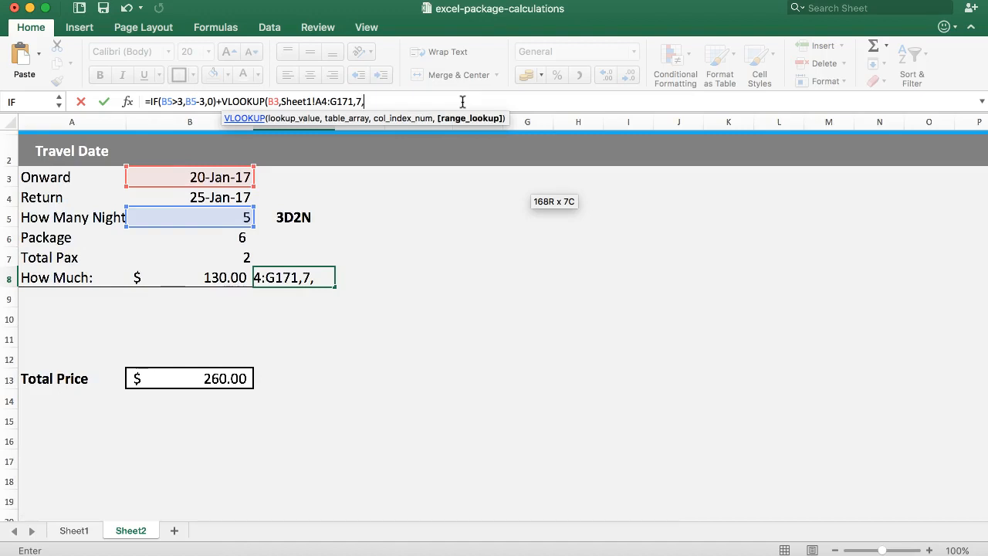
text(0))
key(Return)
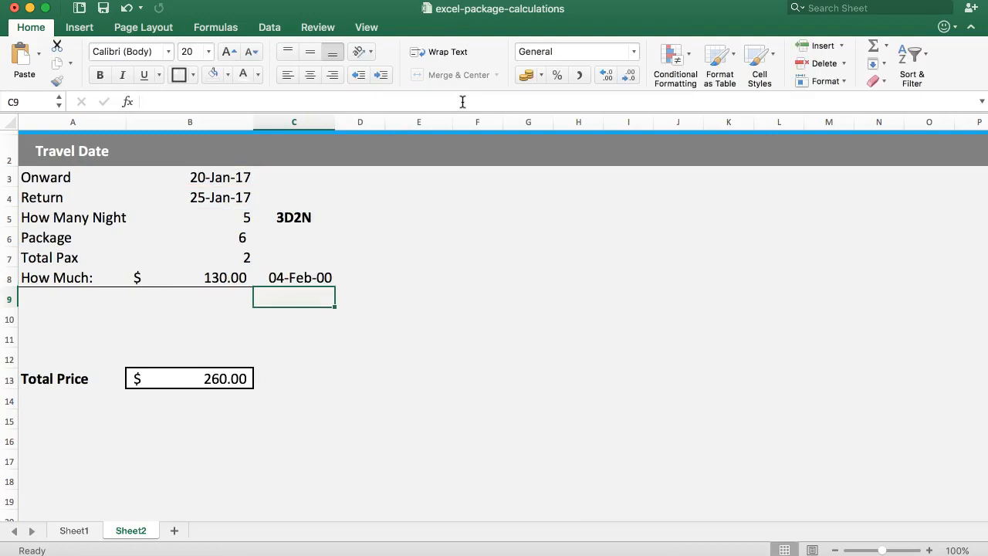
Format C8 with the comma number style and multiply the extra nights by the VLOOKUP rate instead of adding it
click(294, 278)
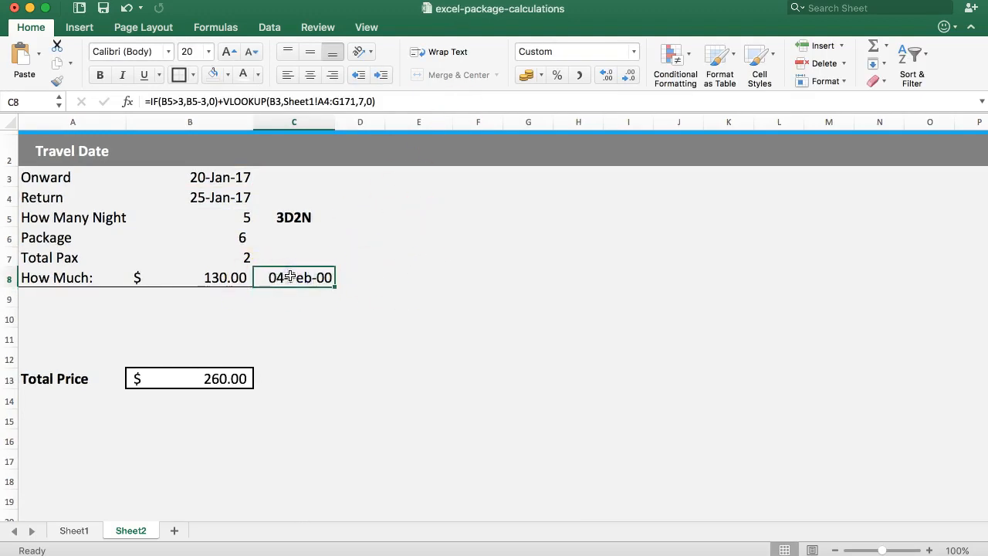
click(579, 75)
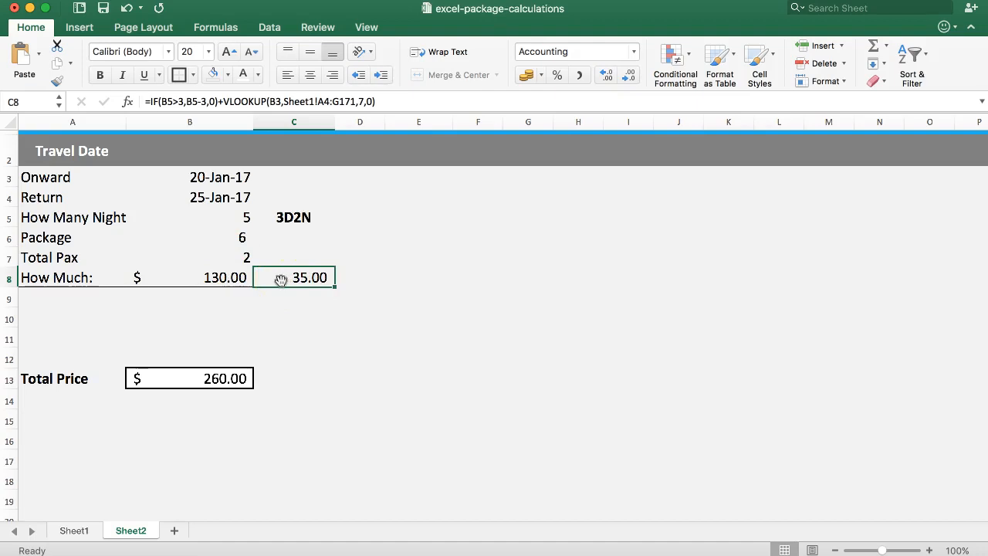
click(220, 101)
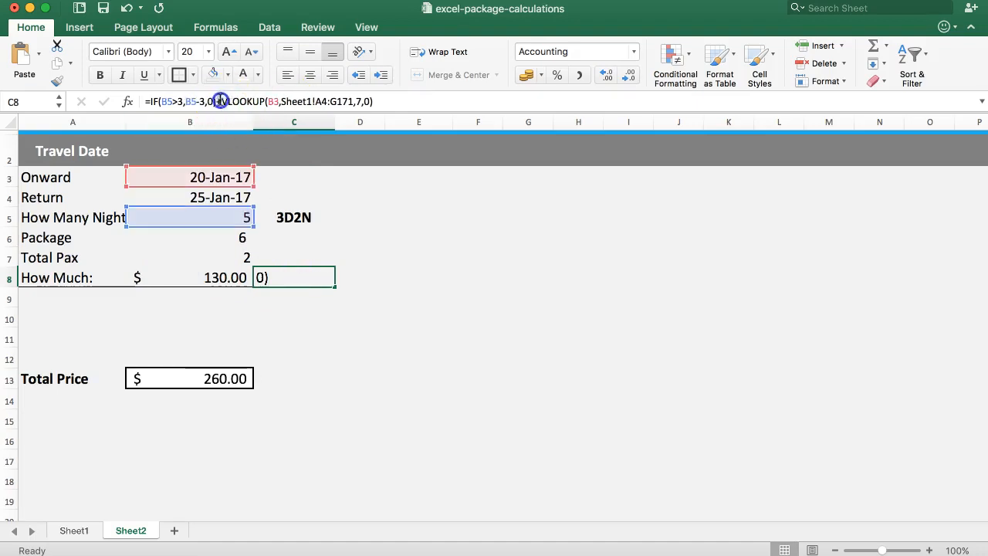
drag(215, 101, 220, 101)
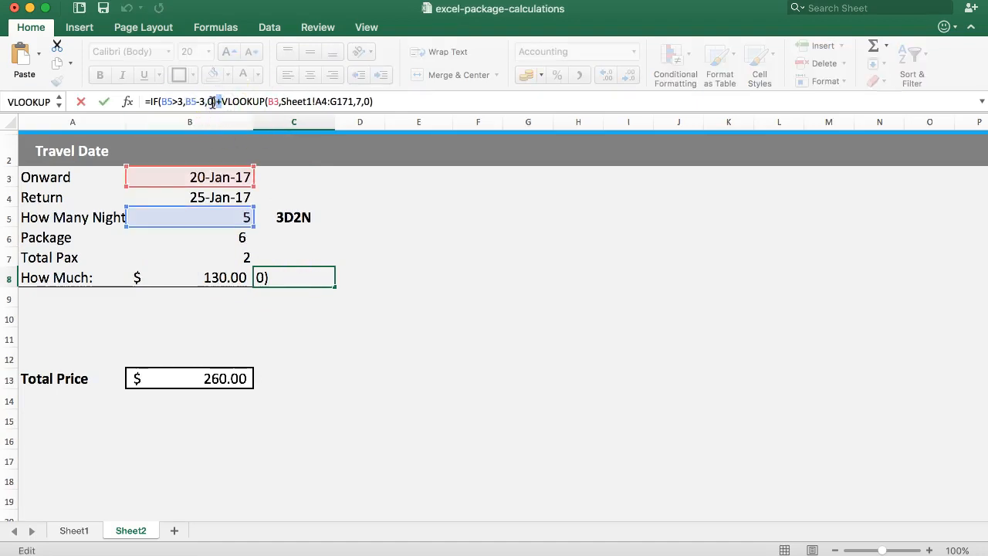
text(*)
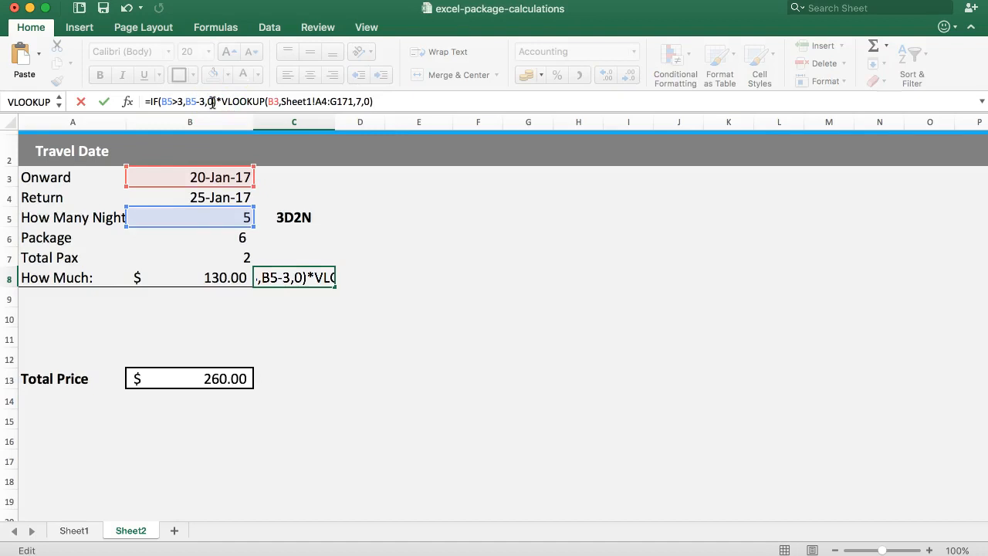
key(Return)
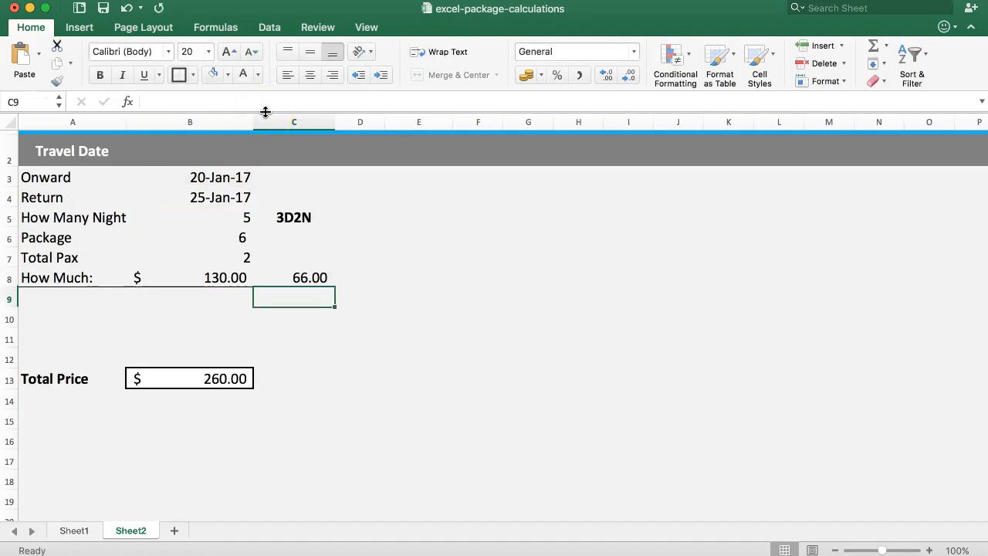
Compare the package price formula in B8 with the extra-night cost formula in C8
click(307, 277)
click(210, 272)
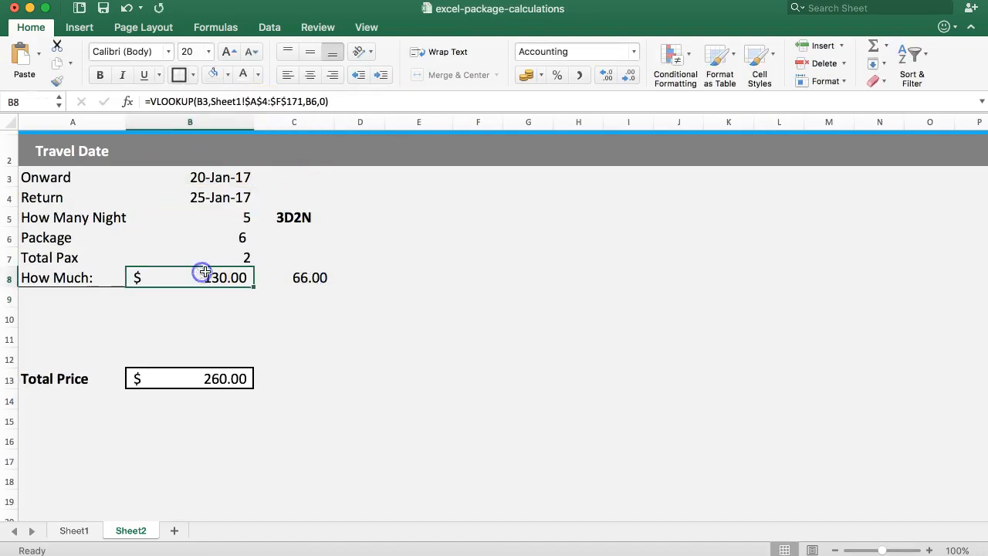
click(284, 282)
click(223, 277)
click(289, 291)
click(284, 280)
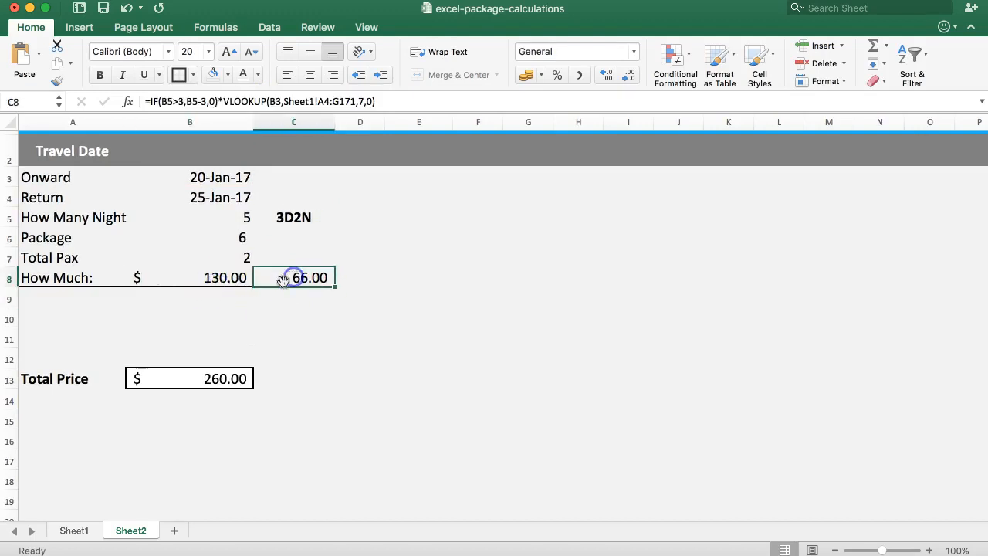
click(199, 277)
click(289, 281)
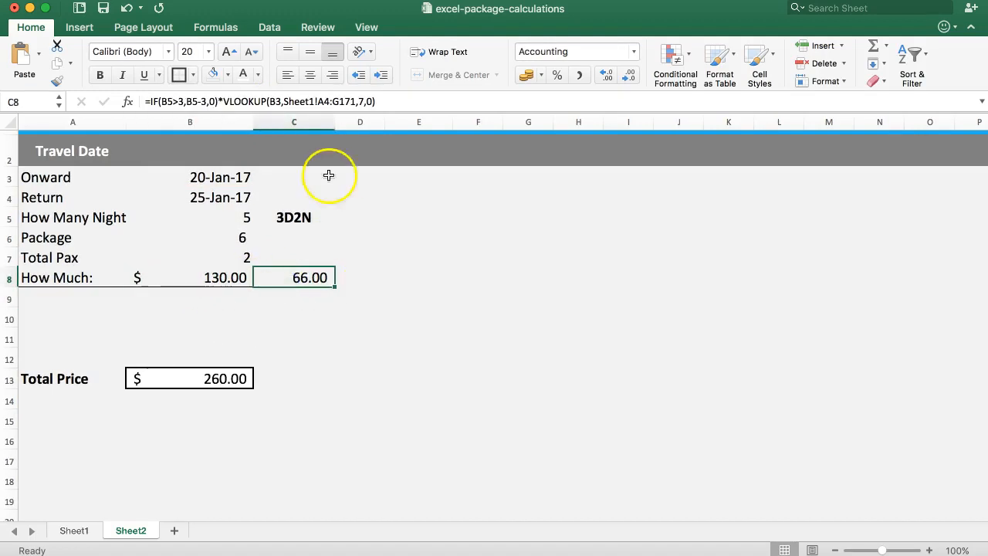
Append C8's expression to the price formula in B8 as +IF(B5>3,B5-3,0)*VLOOKUP(B3,Sheet1!A4:G171,7,0) and check the total price formula
click(338, 101)
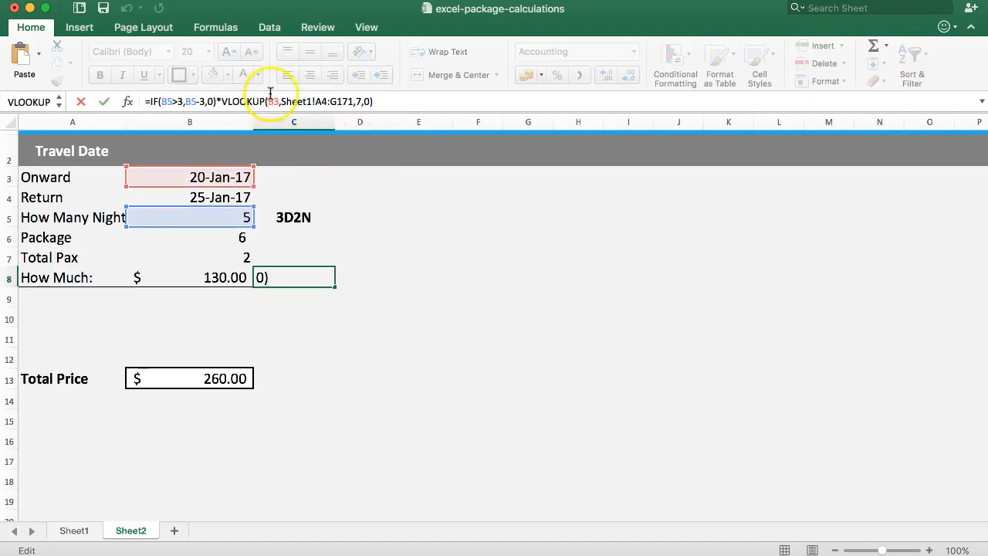
drag(350, 106, 153, 106)
key(super+c)
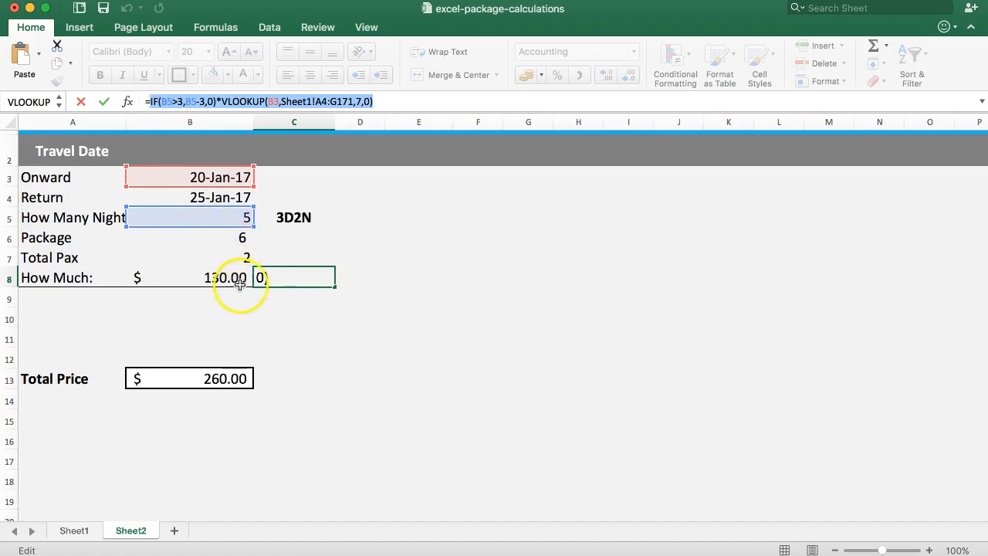
key(Escape)
click(195, 277)
click(344, 103)
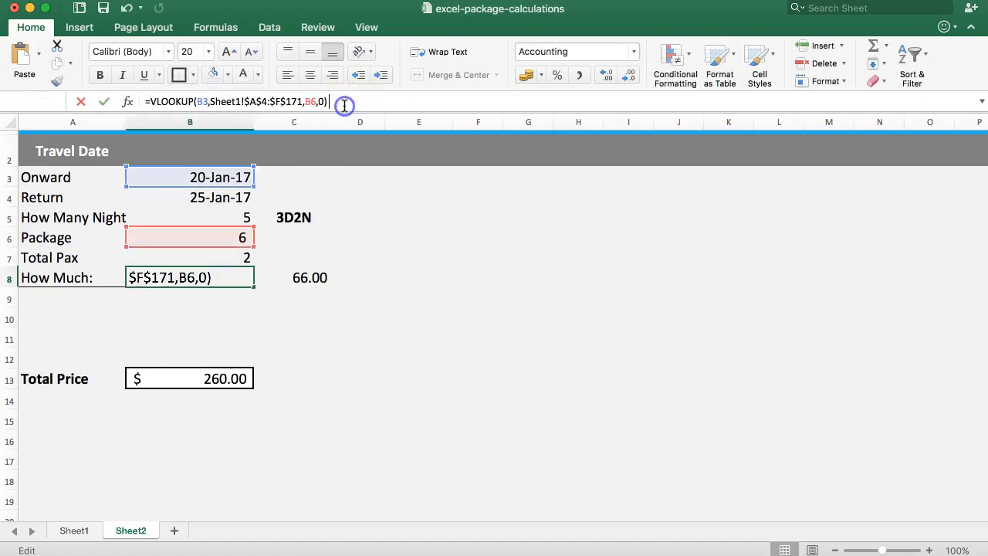
text(+)
key(super+v)
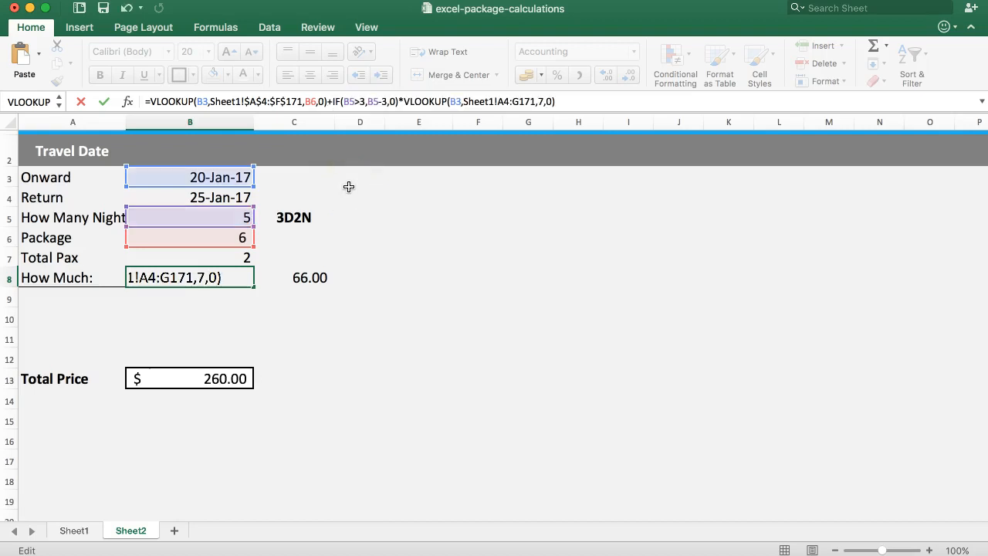
key(Return)
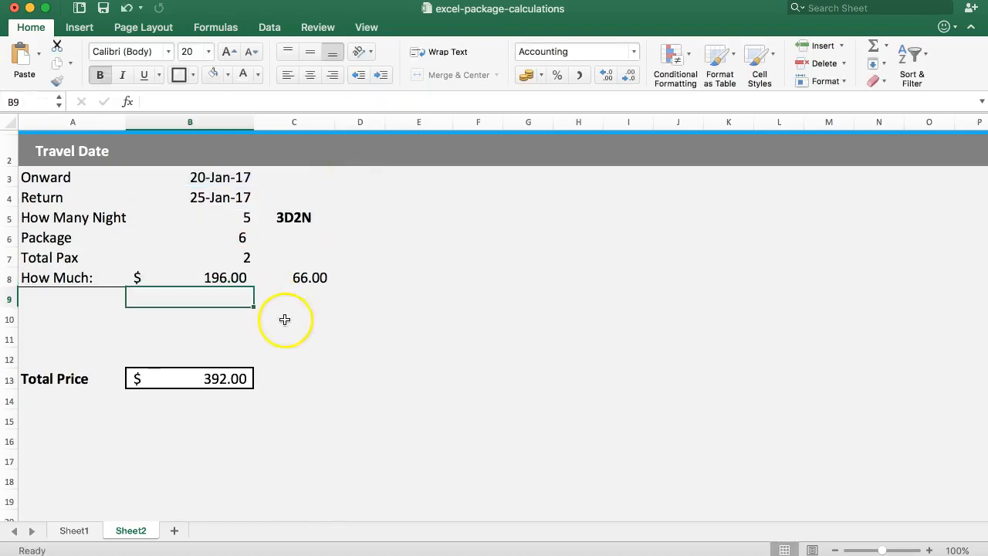
click(197, 379)
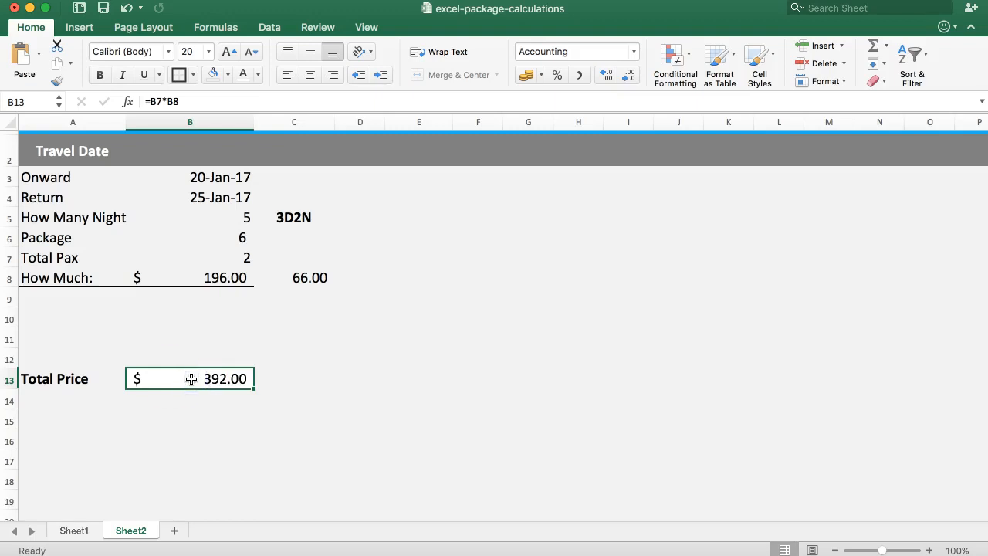
click(185, 274)
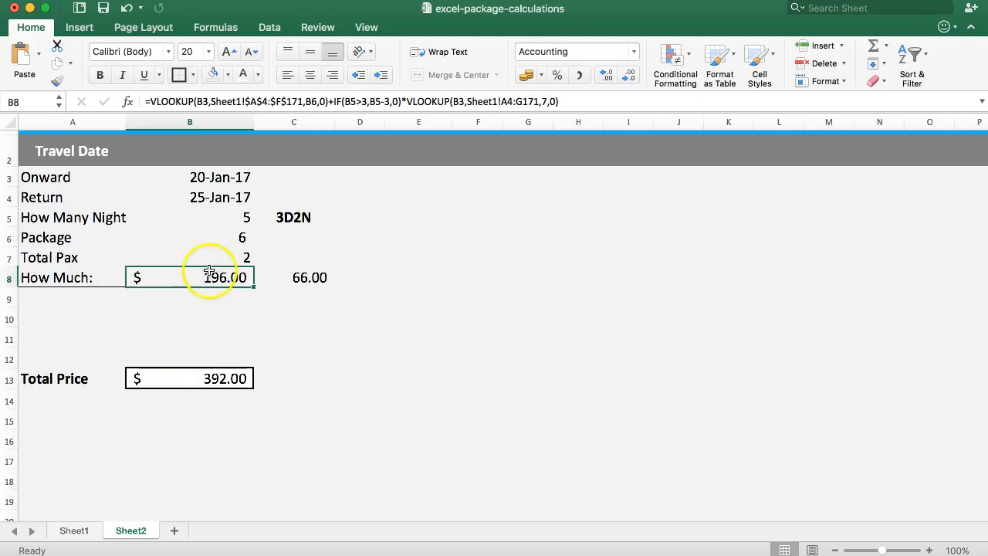
Set the onward travel date in B3 to 23-1-2017
click(193, 195)
click(179, 181)
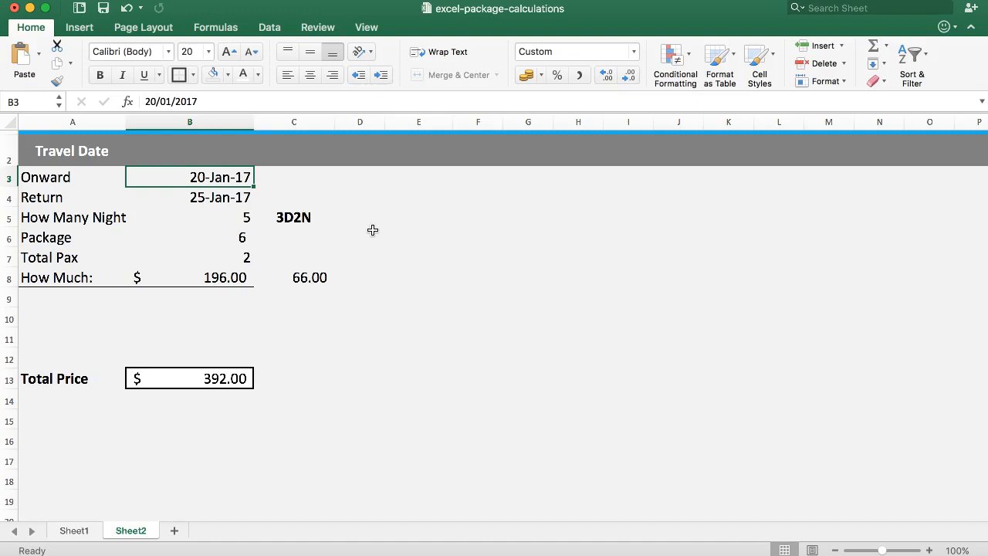
text(23)
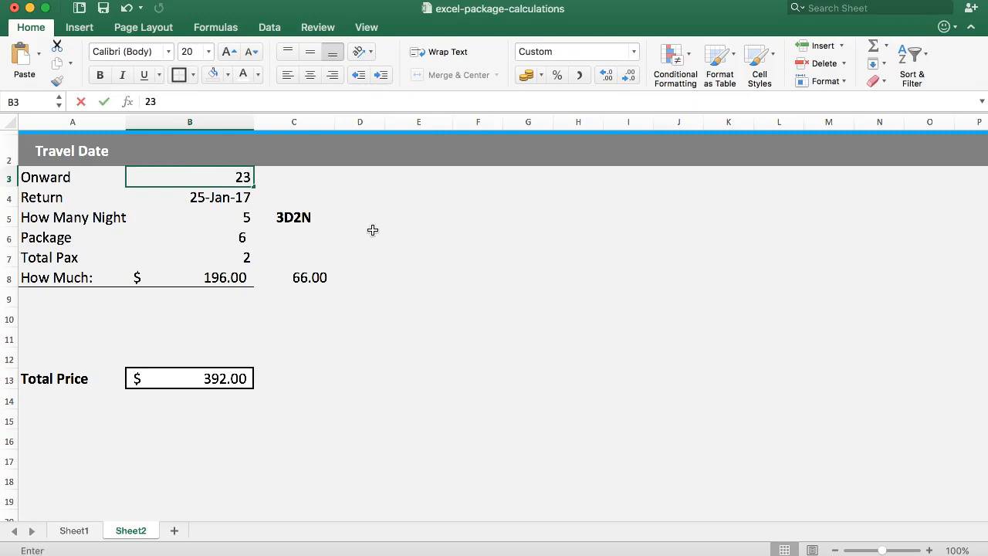
text(-1-2018)
key(BackSpace)
text(7)
key(Return)
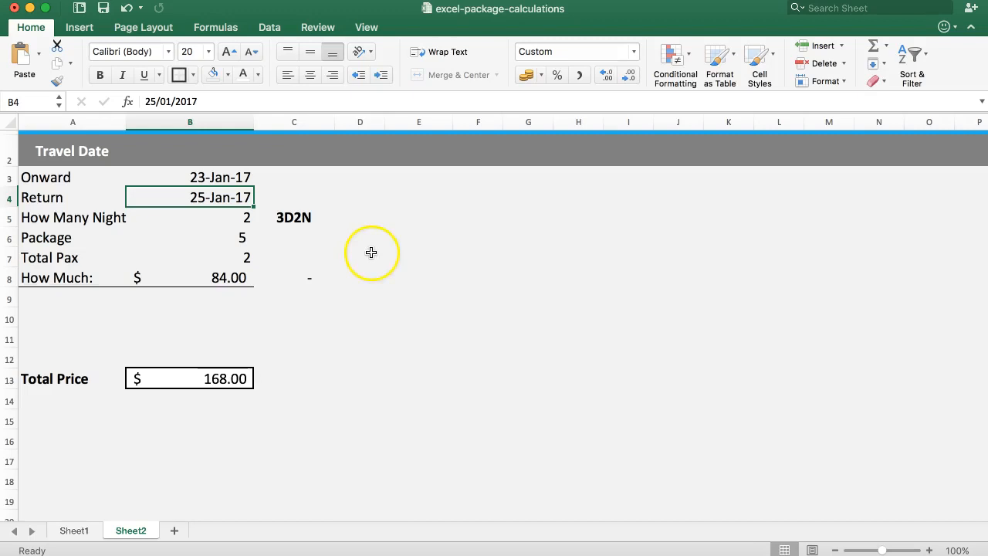
Check the 22 to 24 January package rates in Sheet1 and the extra-night cost formula in Sheet2's C8
click(75, 533)
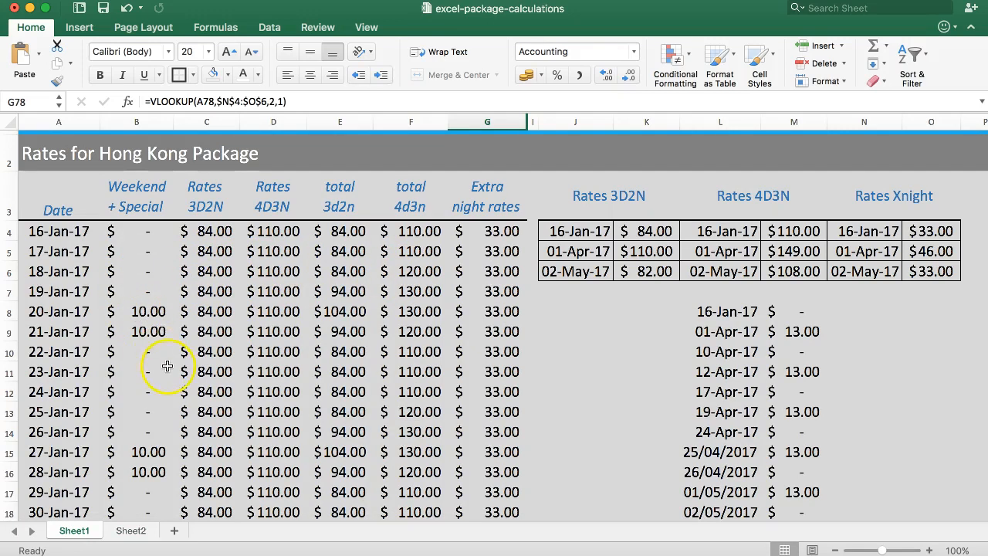
drag(62, 353, 417, 391)
click(126, 531)
click(311, 279)
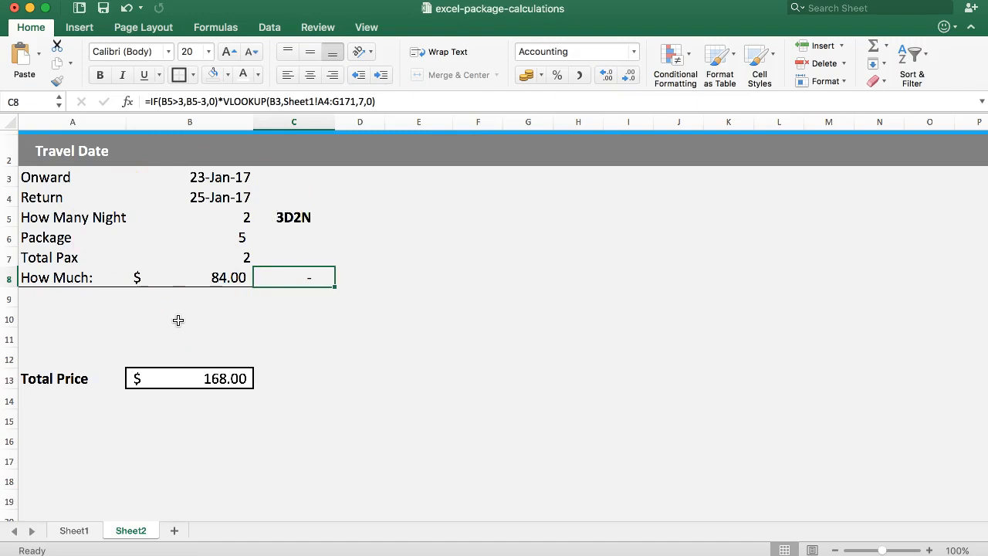
Set the onward travel date in B3 to 22/01/2017 and check the price formulas in C8 and B8
click(228, 197)
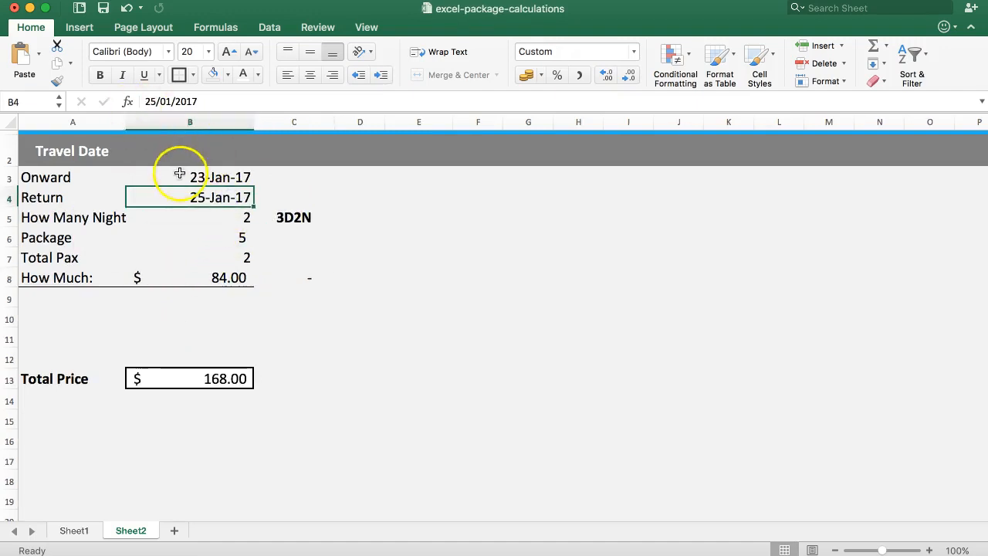
click(156, 101)
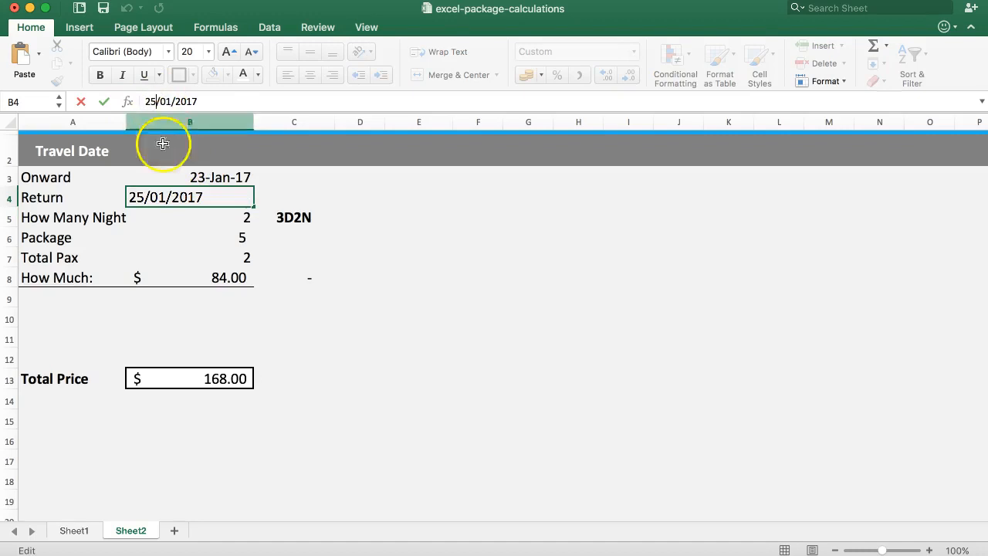
click(172, 172)
click(150, 101)
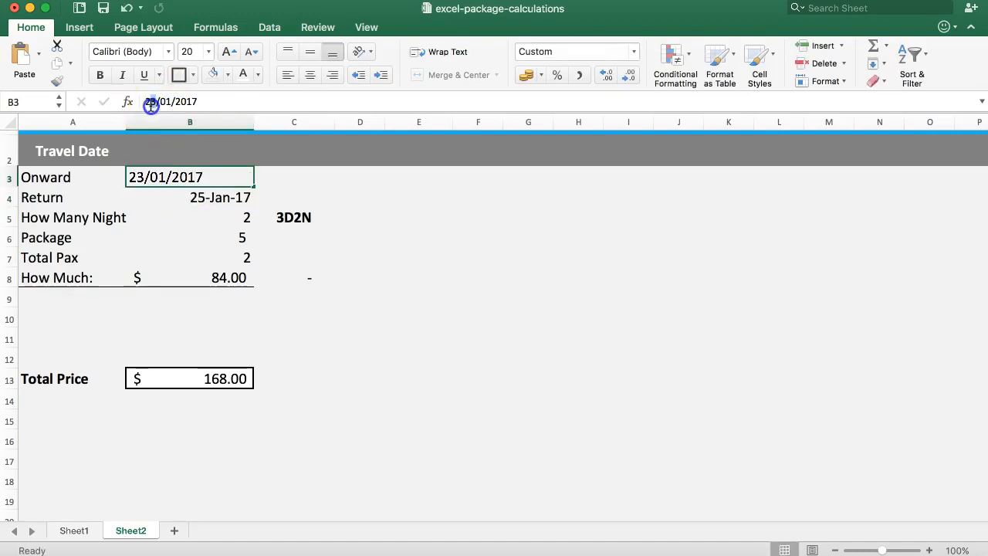
key(Return)
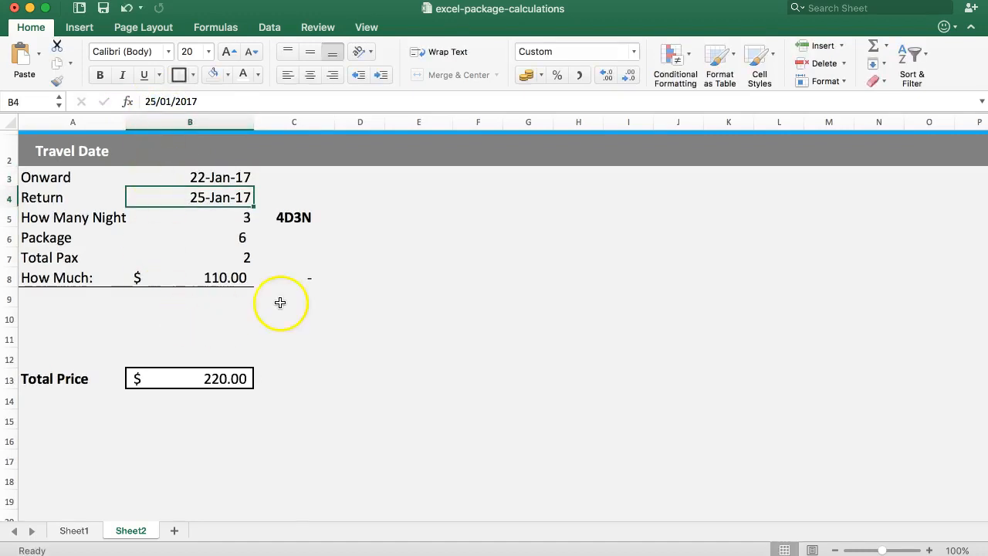
click(294, 279)
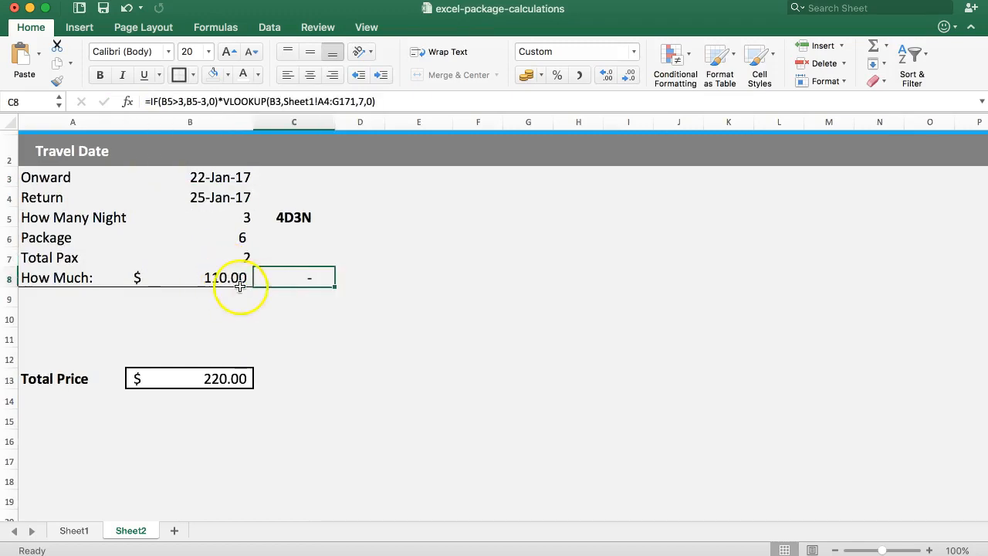
click(230, 279)
Examine Sheet1's weekend surcharge formulas for 20 and 21 January and the 3D2N and 4D3N rate formulas for 20 January, returning to Sheet2
click(74, 531)
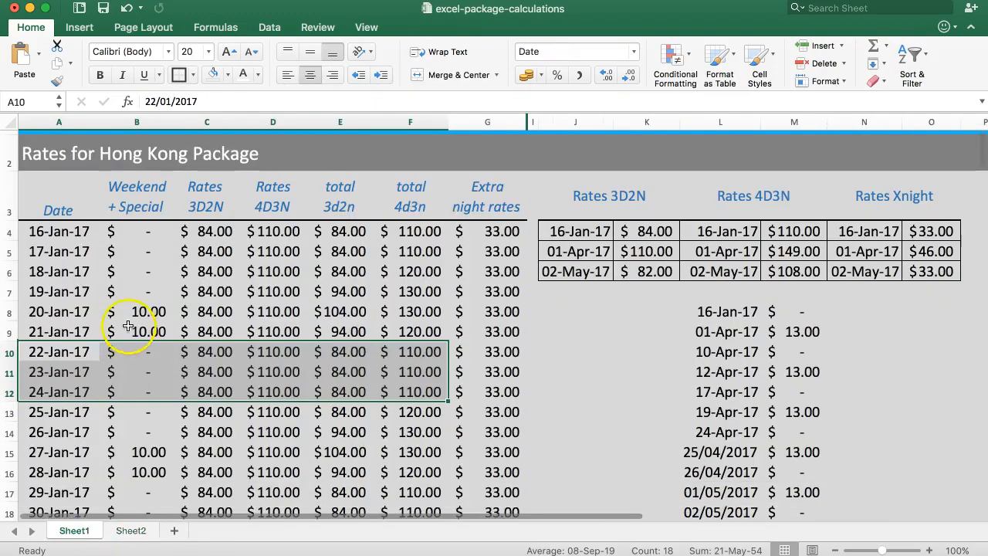
click(100, 330)
drag(124, 326, 185, 332)
click(145, 335)
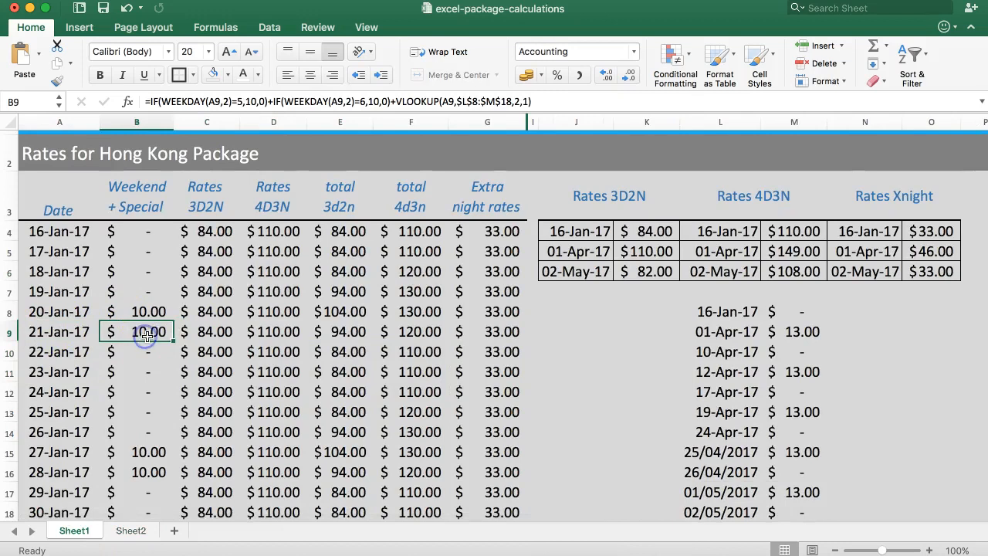
click(131, 531)
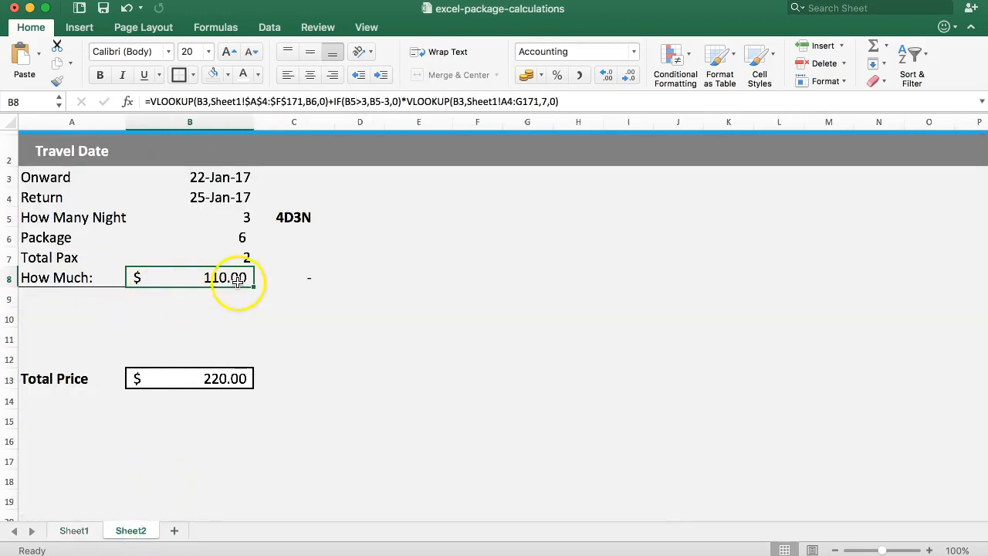
click(75, 530)
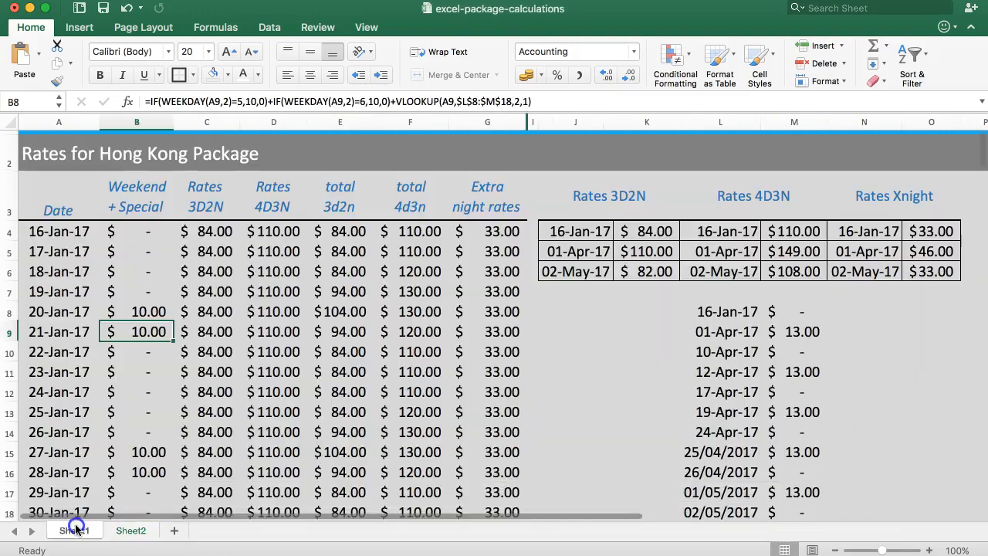
click(142, 308)
click(137, 332)
click(133, 311)
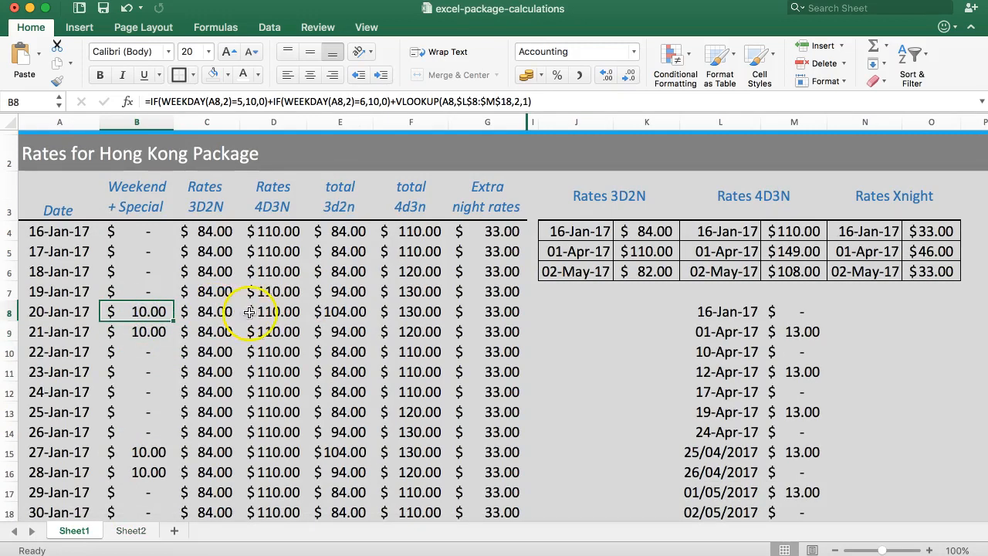
click(223, 317)
click(267, 313)
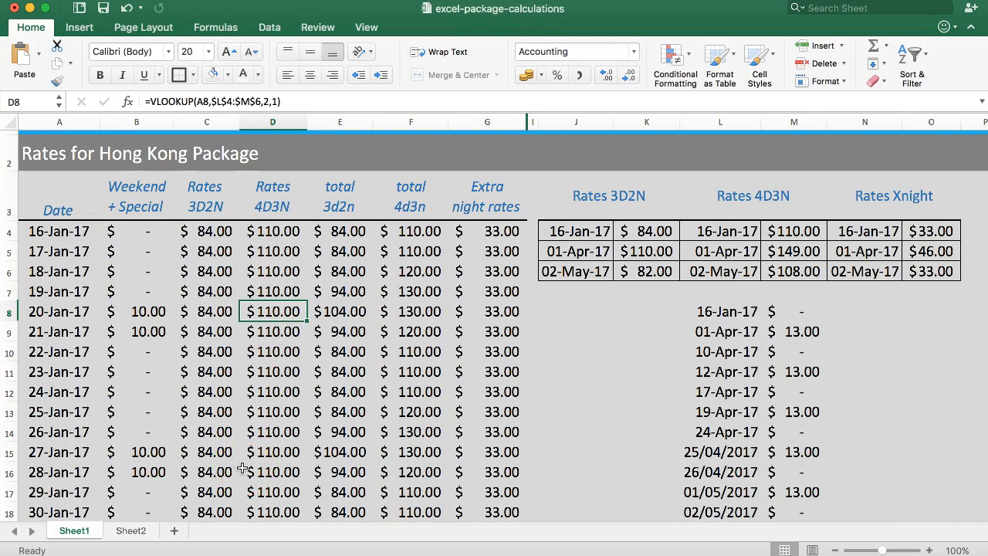
click(131, 531)
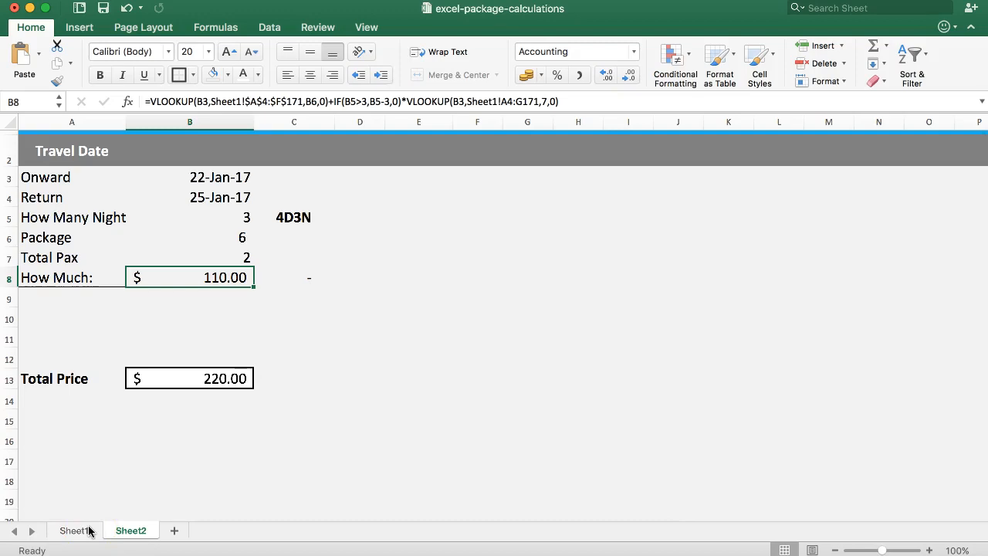
Switch to the Hong Kong package rates PDF in Preview and examine the 4D3N single rates and the Silka Fareast and Cruise hotel sections
click(971, 530)
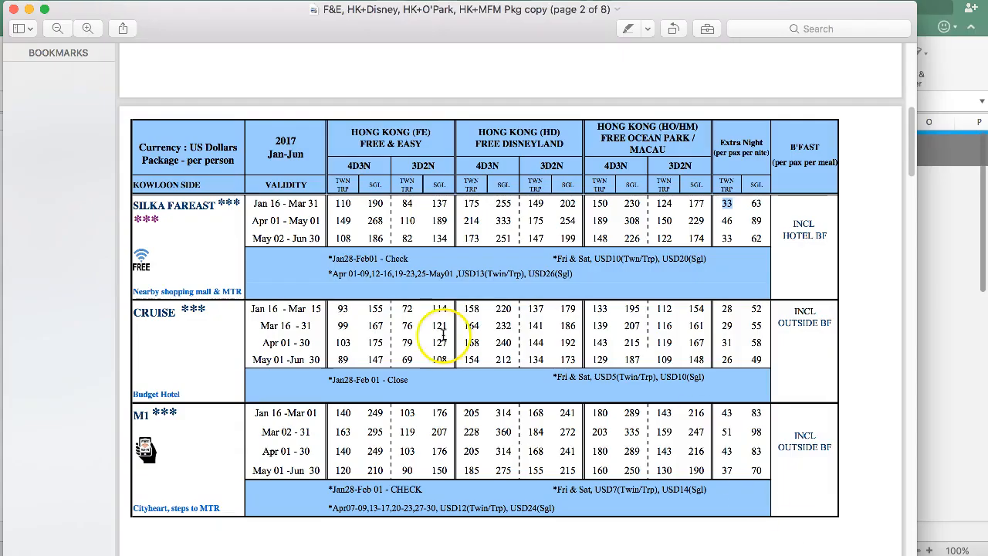
click(382, 211)
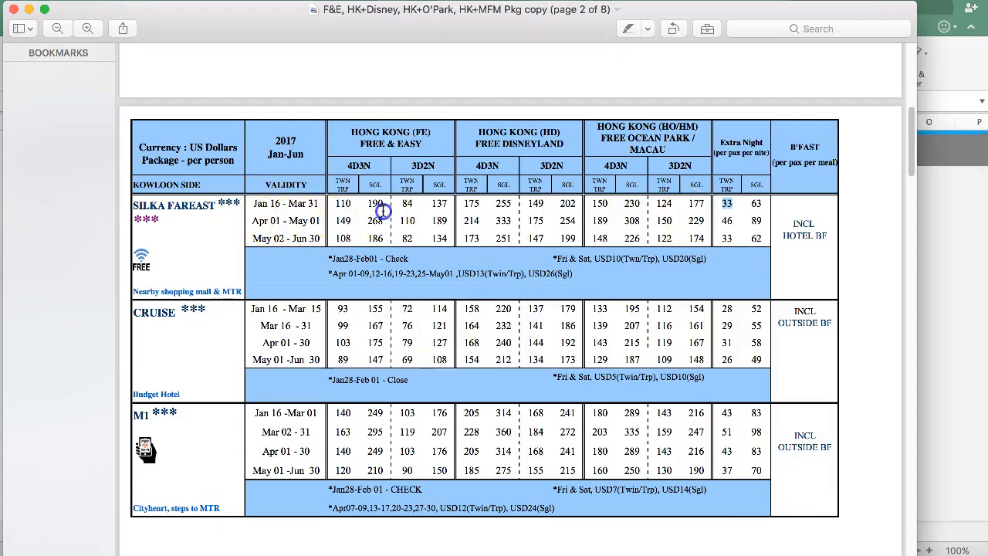
drag(360, 183, 375, 220)
click(376, 220)
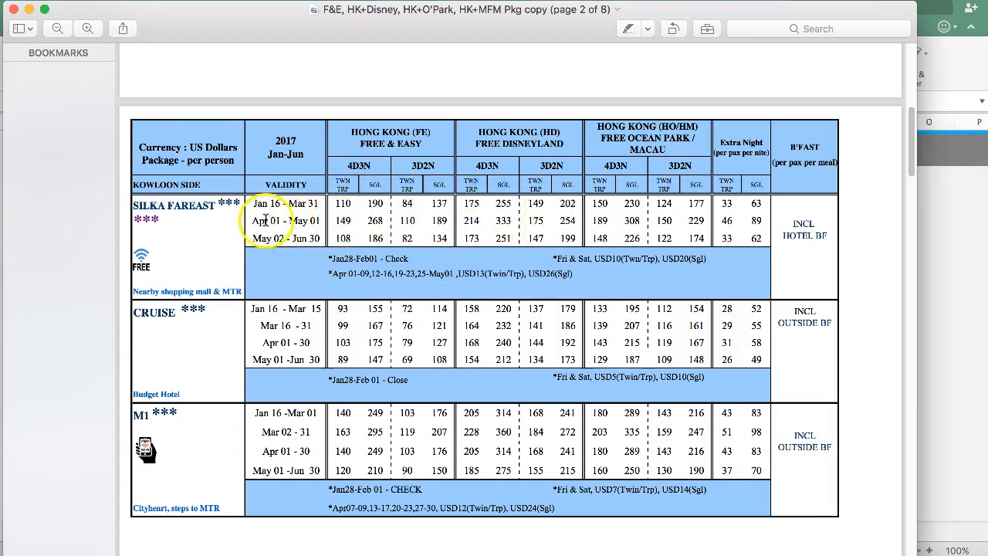
drag(132, 312, 178, 313)
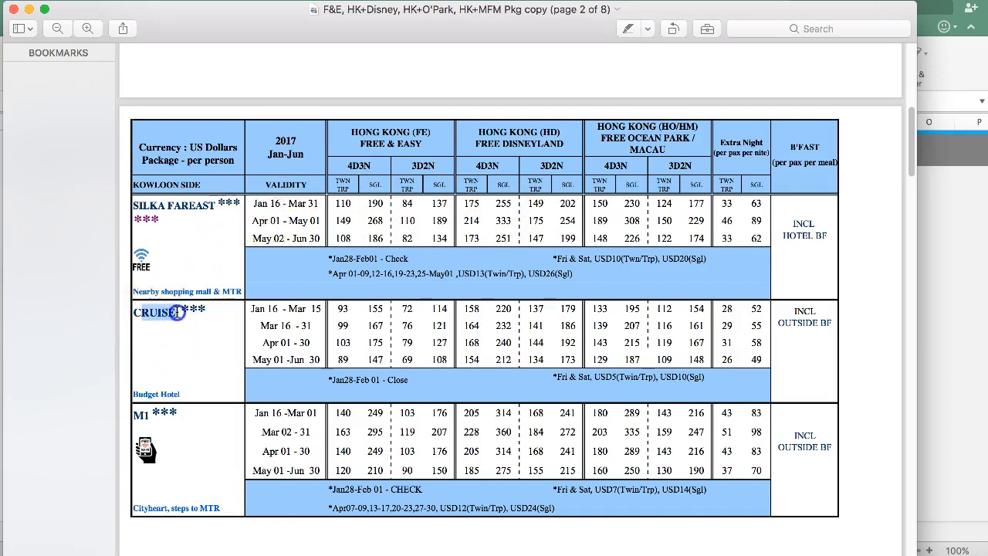
drag(136, 206, 190, 205)
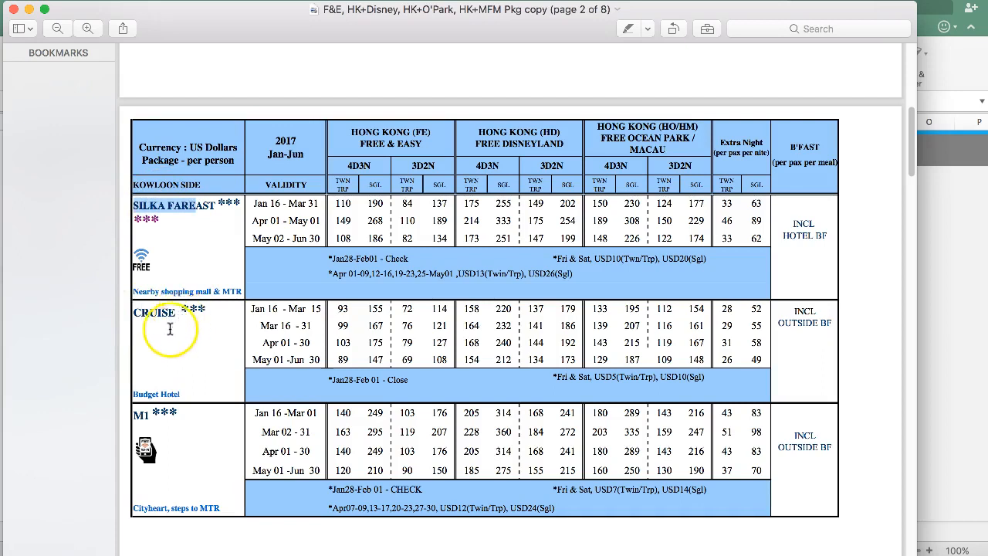
drag(131, 323, 180, 313)
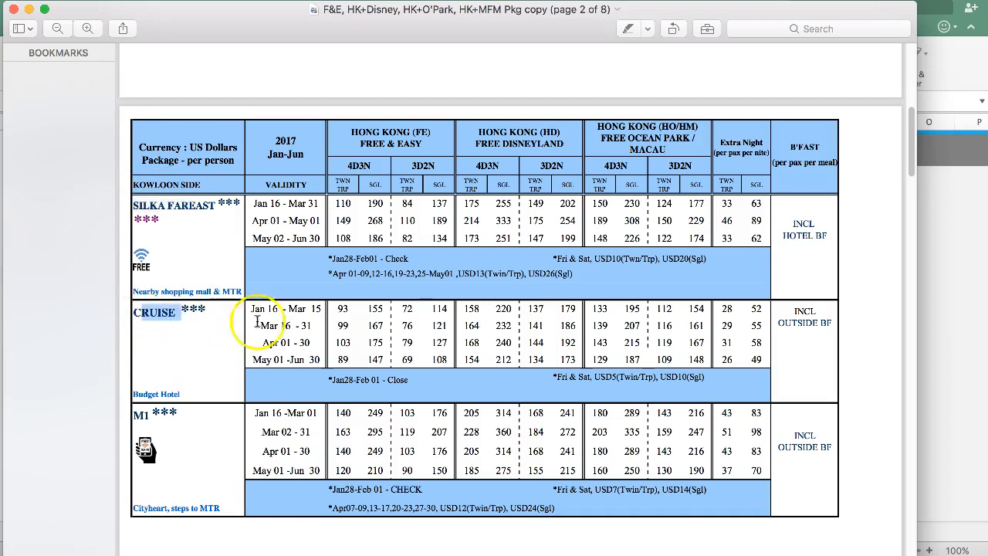